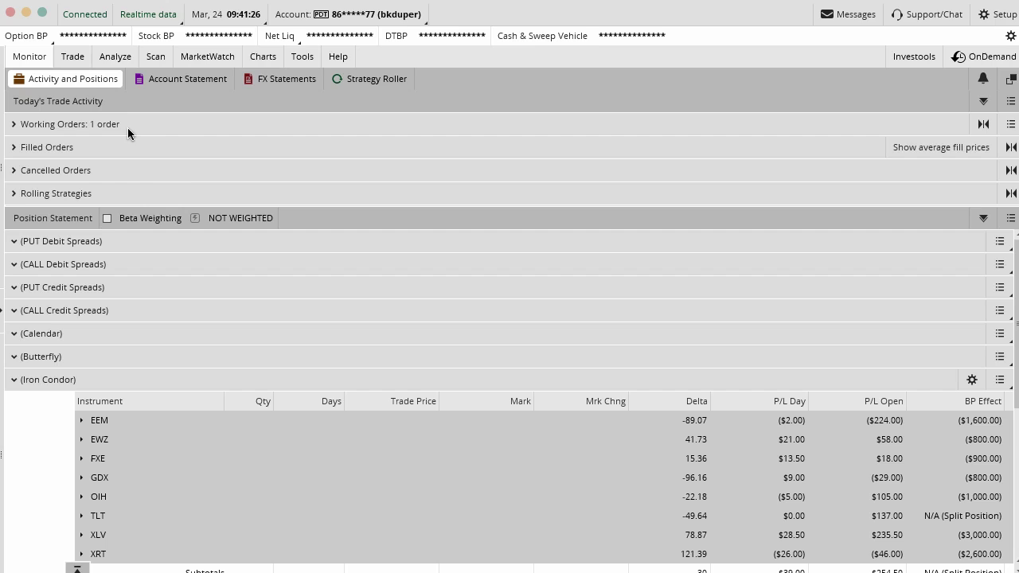
Mark Working Orders and underline Filled Orders, Cancelled Orders and Rolling Strategies in red.
mouse_move(191, 183)
mouse_down()
mouse_move(120, 100)
mouse_move(109, 115)
mouse_move(118, 95)
mouse_up()
drag(14, 154, 66, 153)
drag(27, 180, 102, 179)
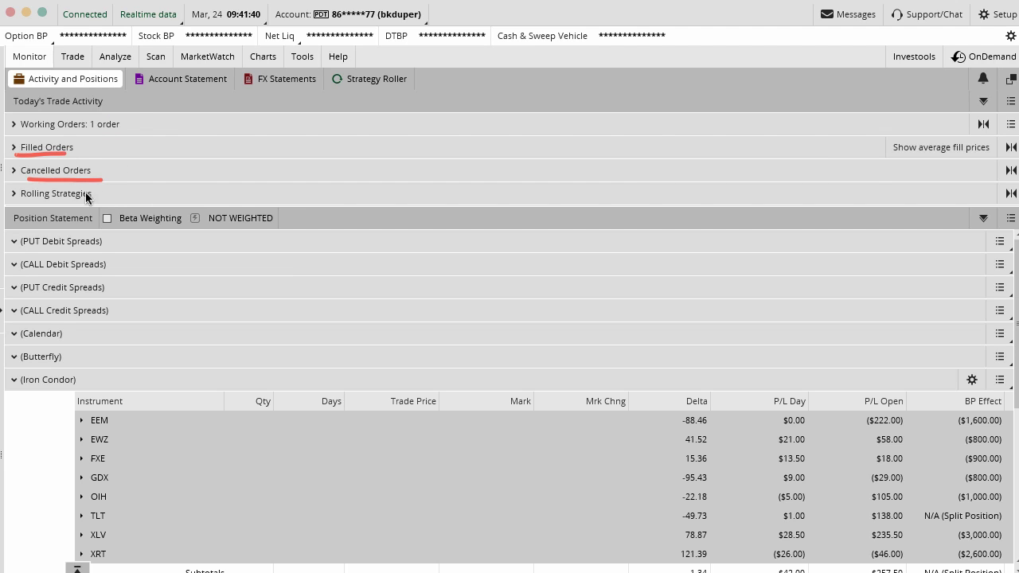
drag(28, 204, 106, 205)
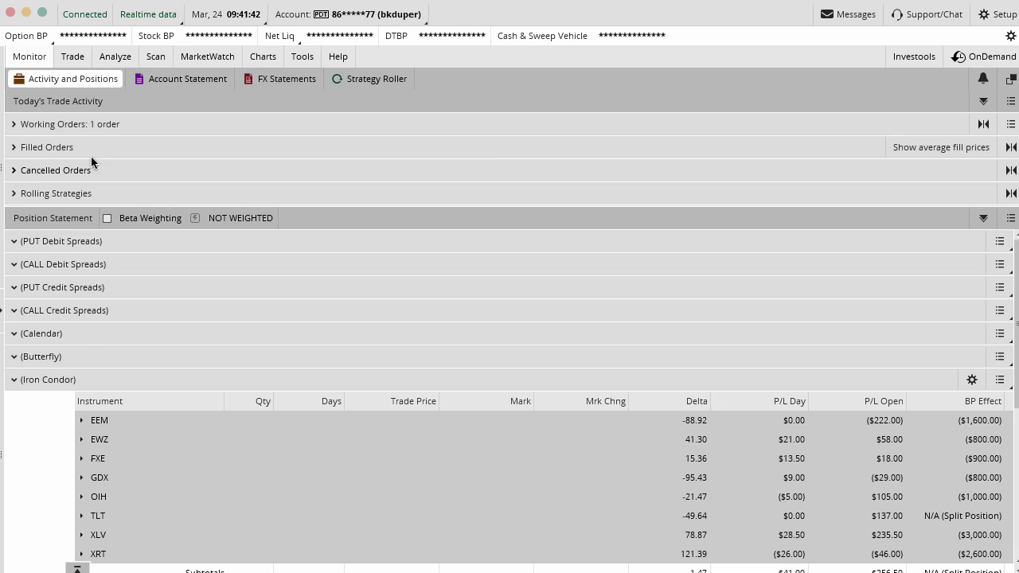
Expand and collapse Working, Filled and Cancelled Orders, previewing the TLT straddle order.
click(78, 124)
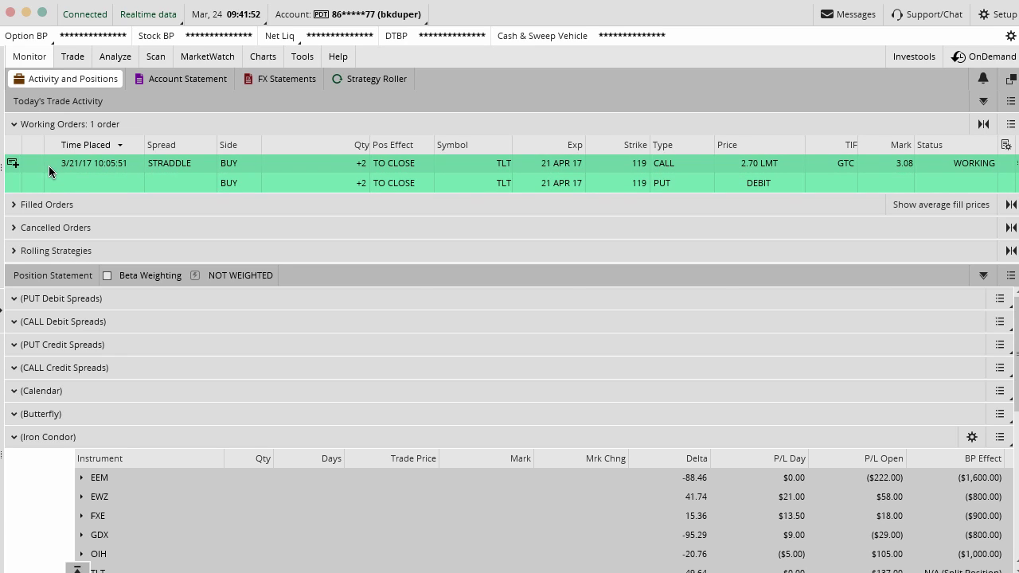
click(60, 124)
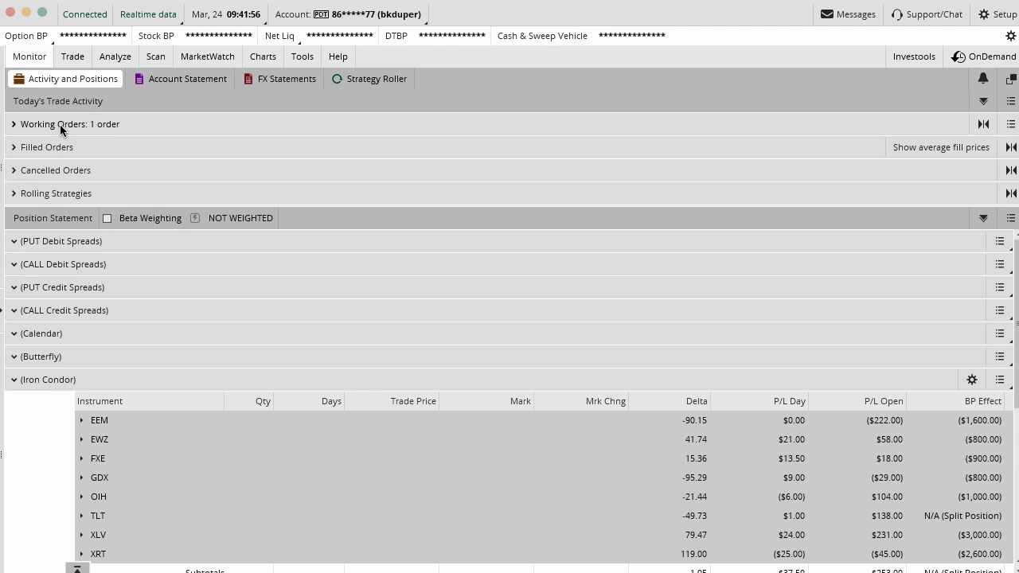
click(55, 145)
click(54, 147)
click(54, 166)
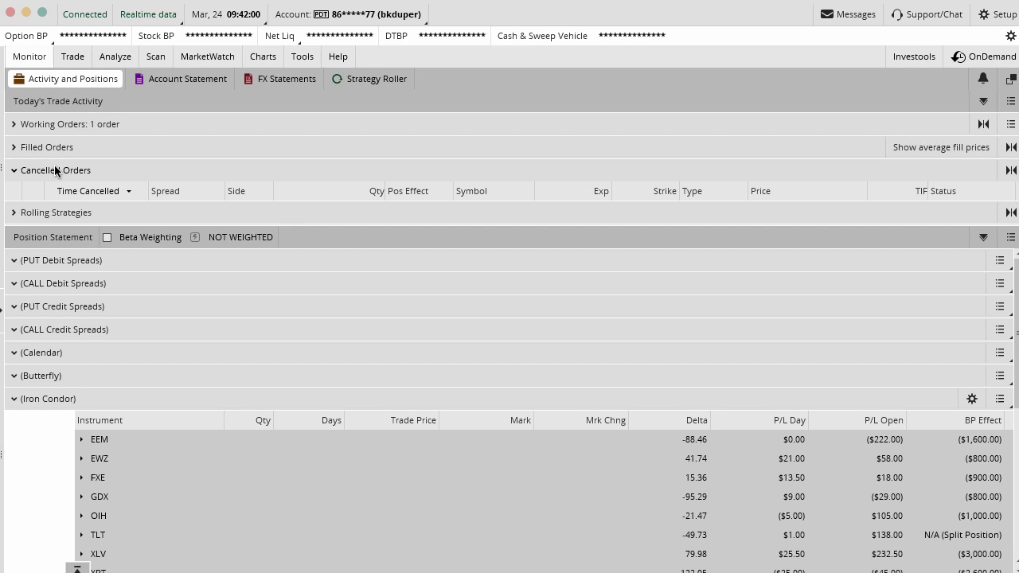
click(54, 165)
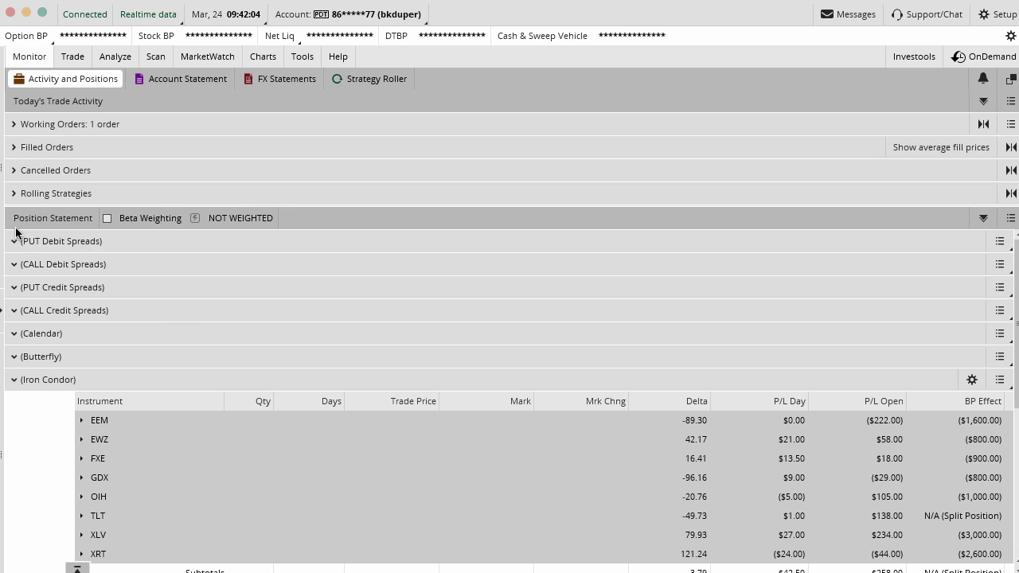
Circle the Position Statement heading, arrow down to the positions table, then clear the marks.
mouse_move(14, 227)
mouse_down()
mouse_move(80, 236)
mouse_move(90, 200)
mouse_move(10, 220)
mouse_up()
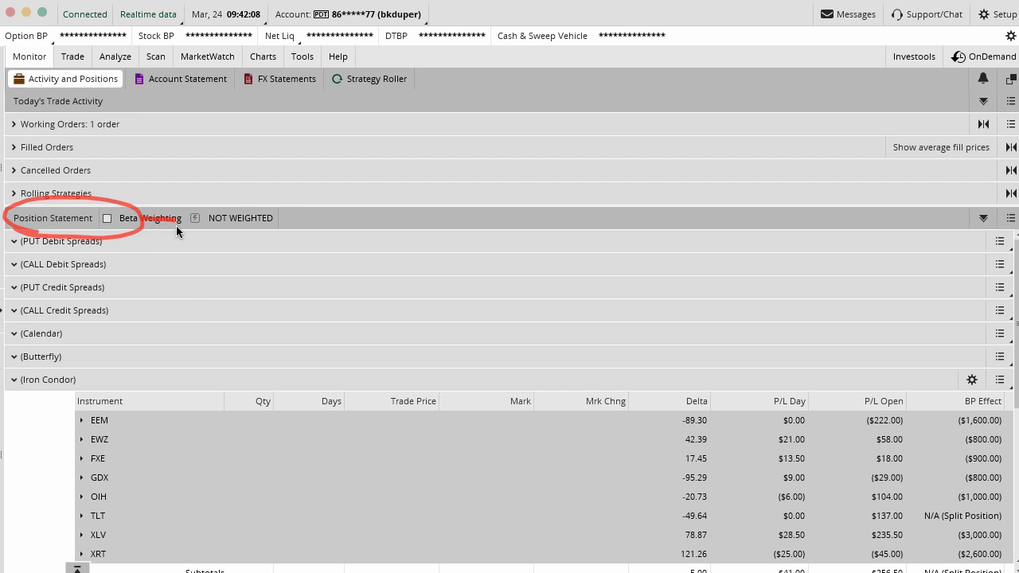
drag(176, 225, 177, 393)
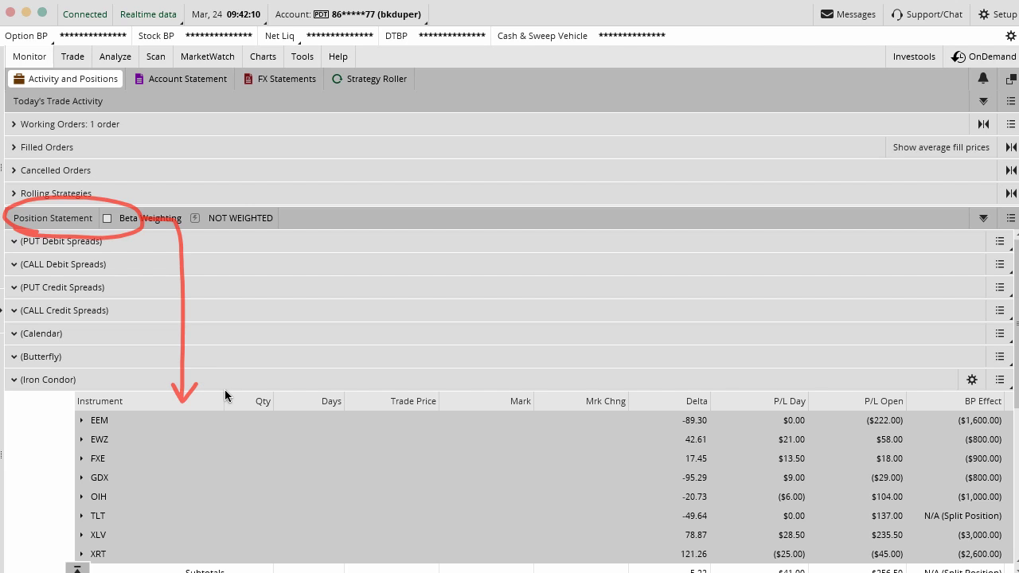
key(Escape)
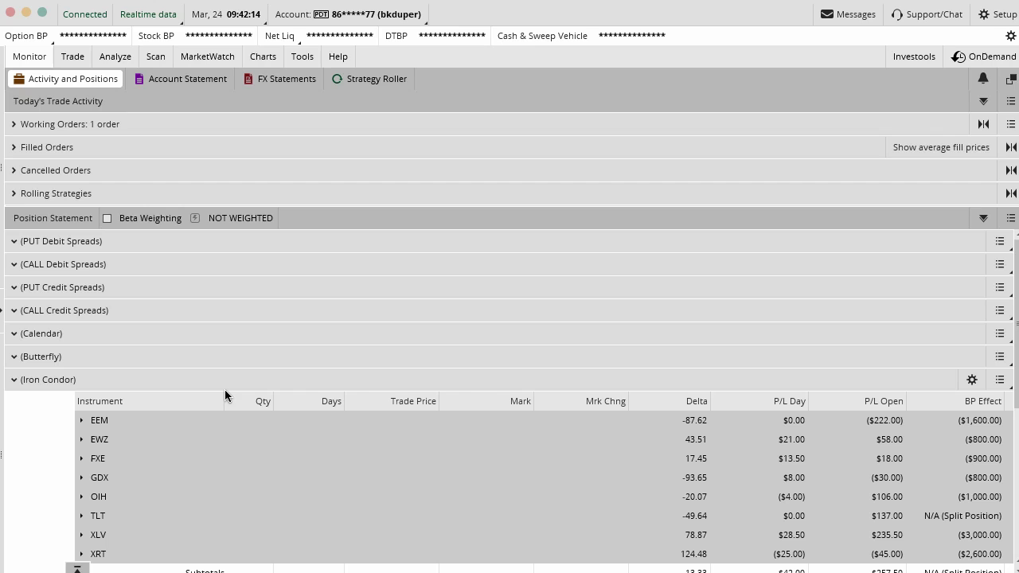
Collapse the Iron Condor, Strangle/Straddle and Unallocated groups.
click(13, 380)
click(13, 402)
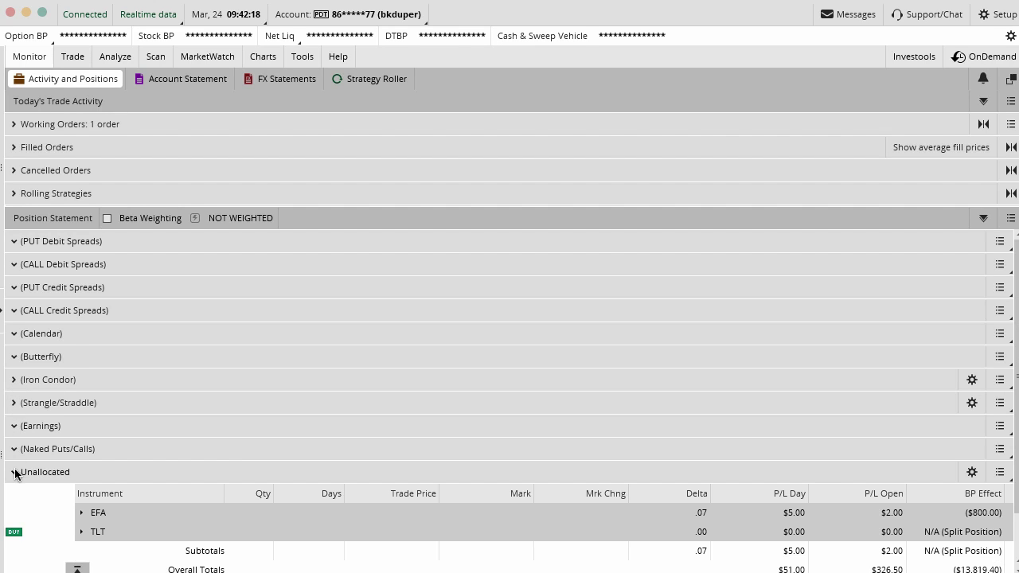
click(13, 472)
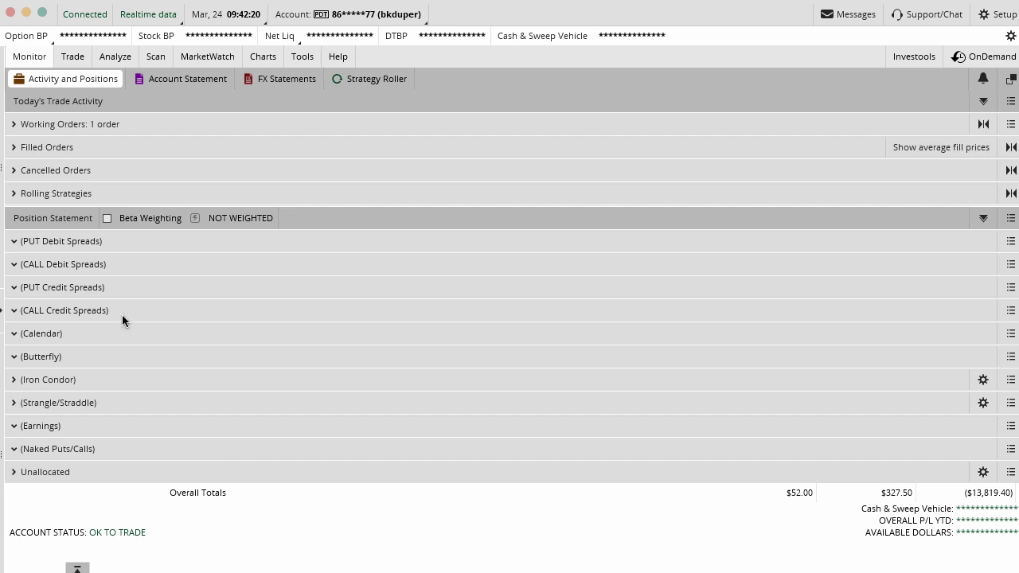
Underline the PUT and CALL Debit Spreads and PUT and CALL Credit Spreads group names.
drag(18, 253, 108, 253)
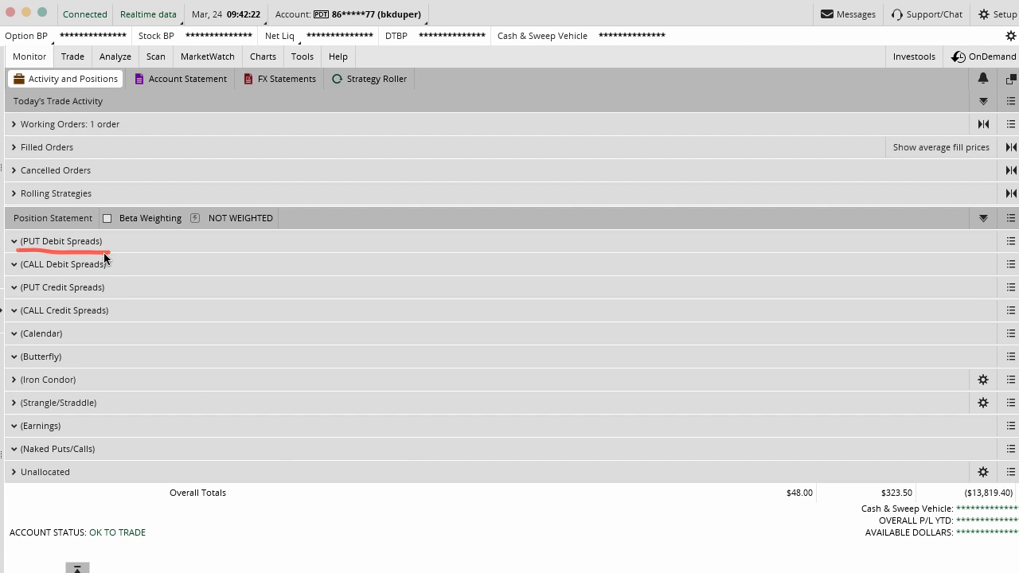
drag(17, 274, 104, 275)
drag(18, 298, 99, 297)
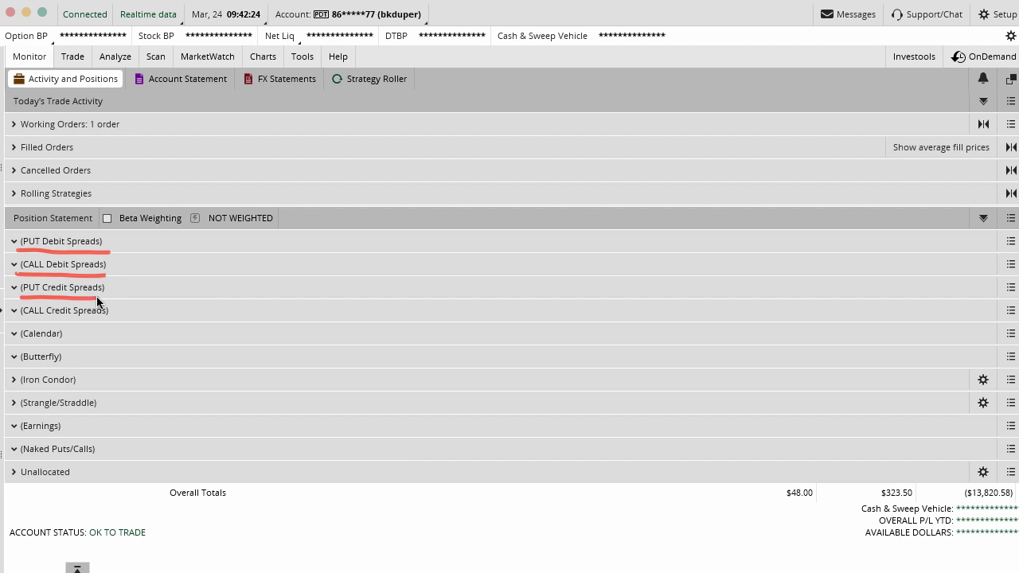
drag(20, 322, 113, 319)
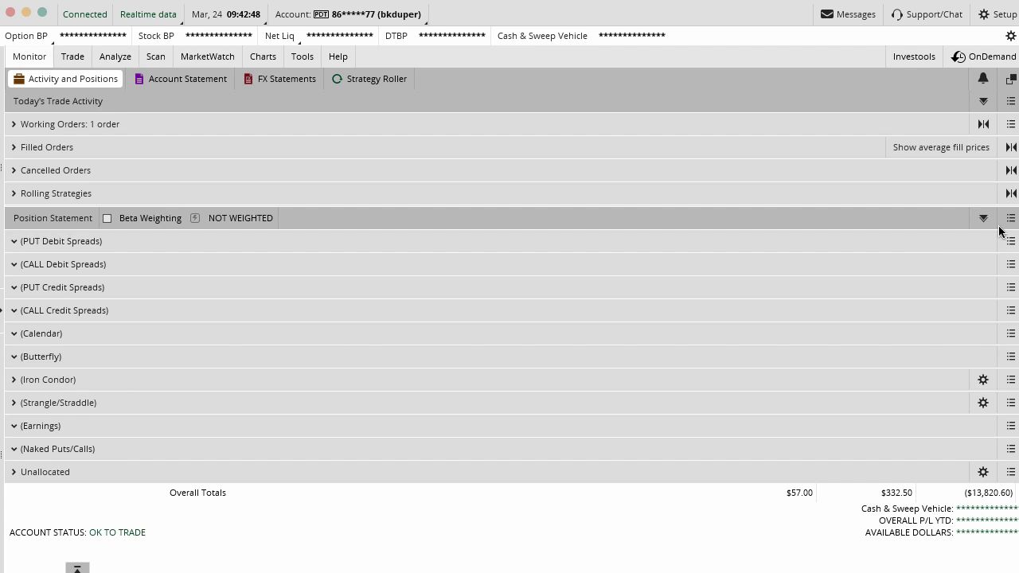
Expand Unallocated to show EFA and TLT, annotate them, then expand Strangle/Straddle to show USO.
click(14, 473)
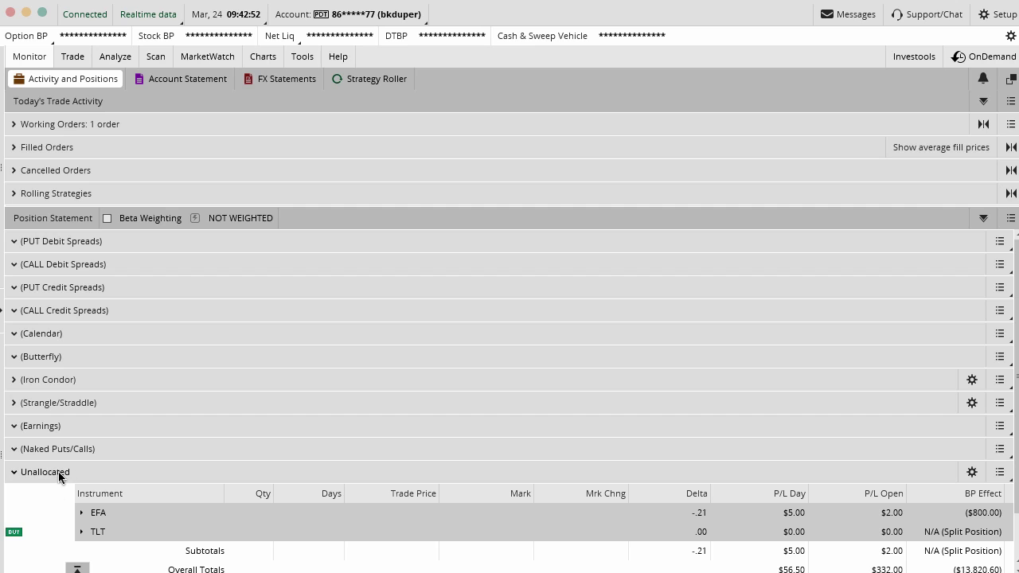
scroll(45, 475, down, 2)
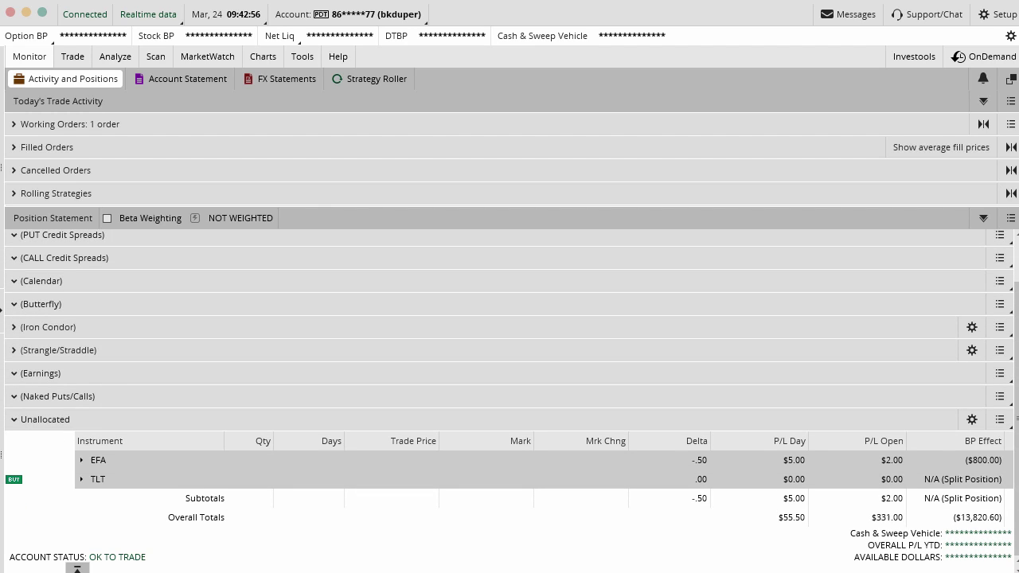
mouse_move(135, 419)
mouse_down()
mouse_move(90, 411)
mouse_move(38, 462)
mouse_move(149, 428)
mouse_move(133, 415)
mouse_up()
click(46, 354)
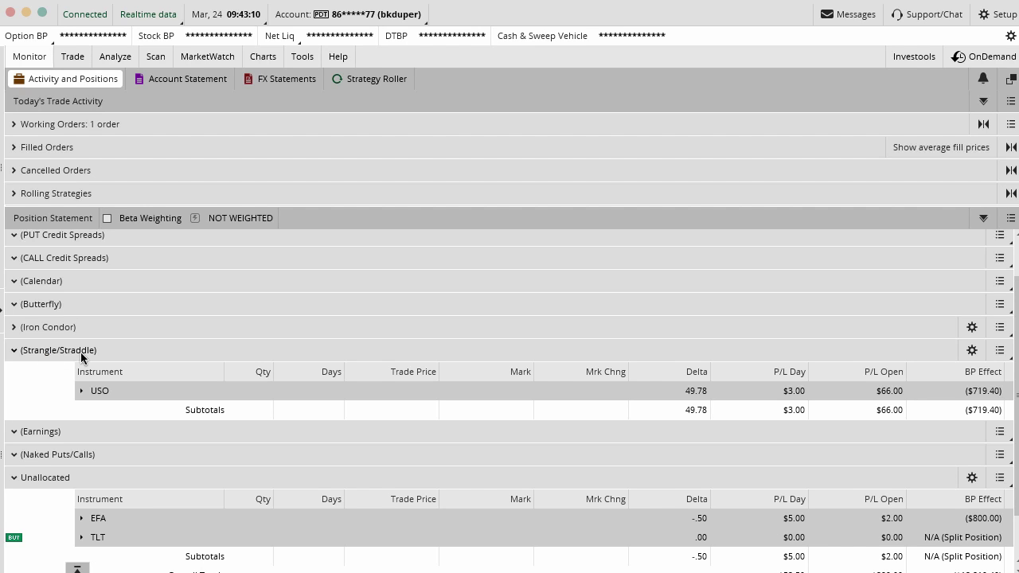
Open the Position Statement options menu from the header's list icon.
click(1010, 220)
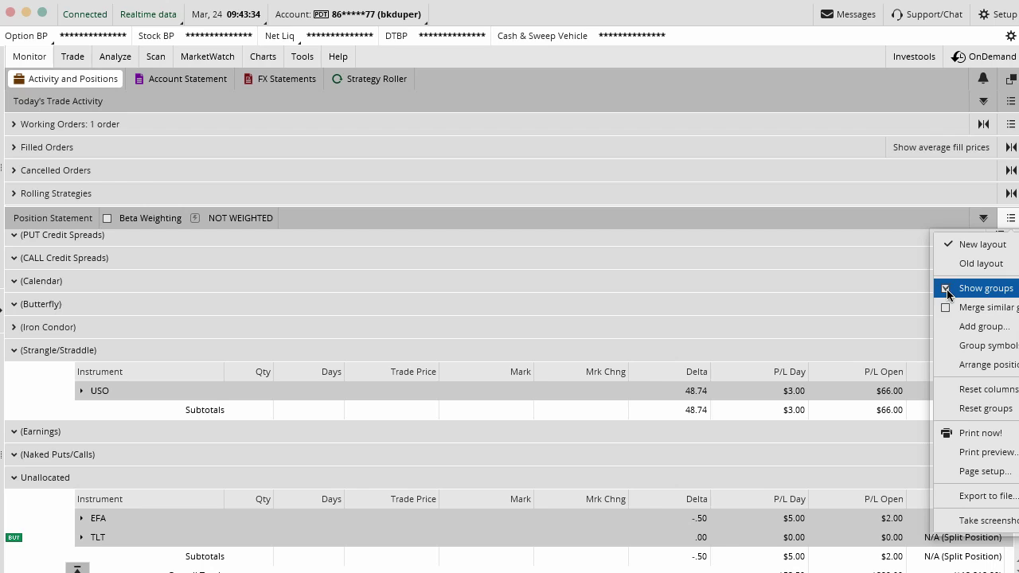
Add a position group named 'New Group For Video'.
click(965, 334)
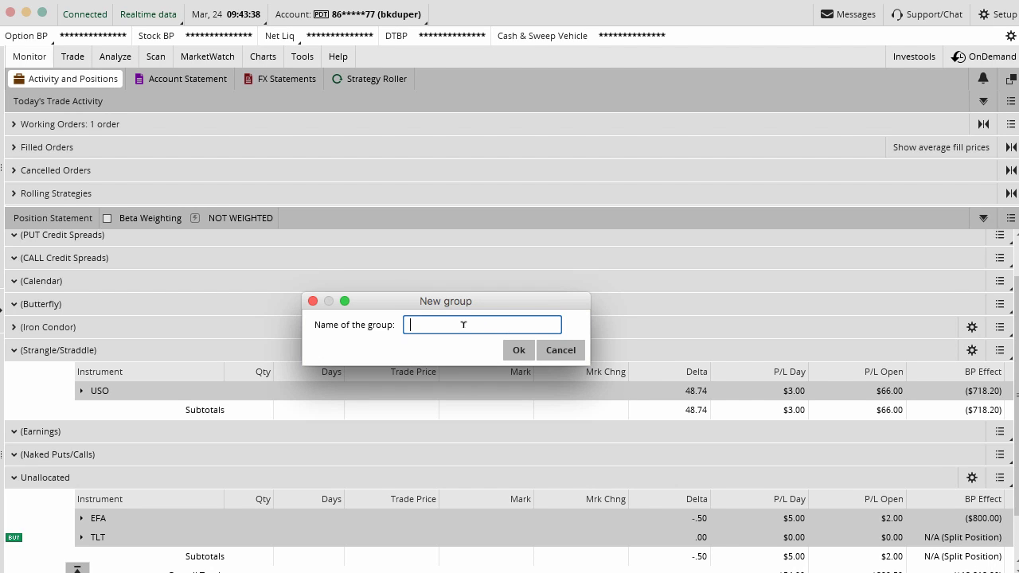
text(New Group R)
text(or Video)
click(515, 353)
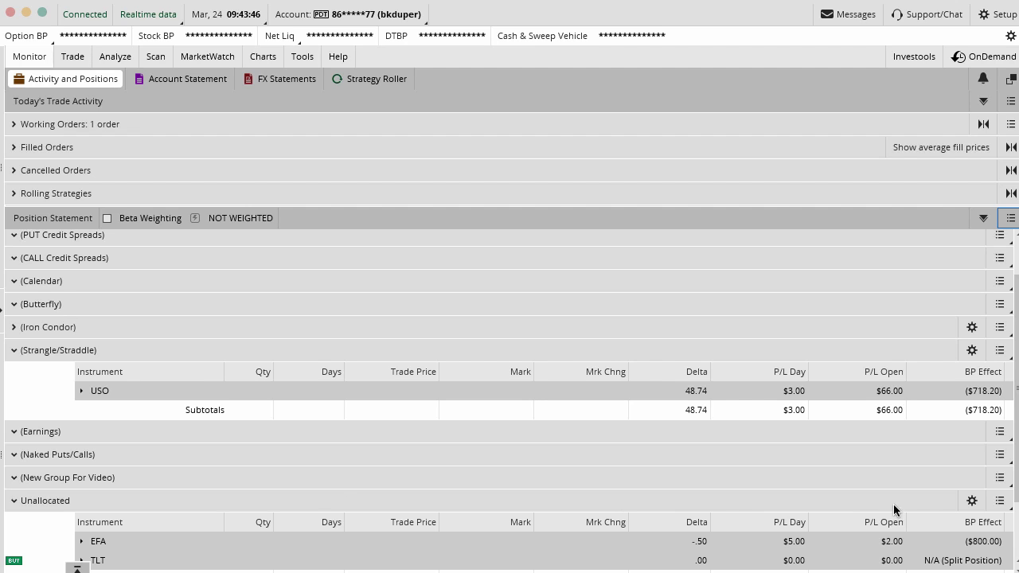
Delete the 'New Group For Video' group and confirm the deletion.
click(996, 480)
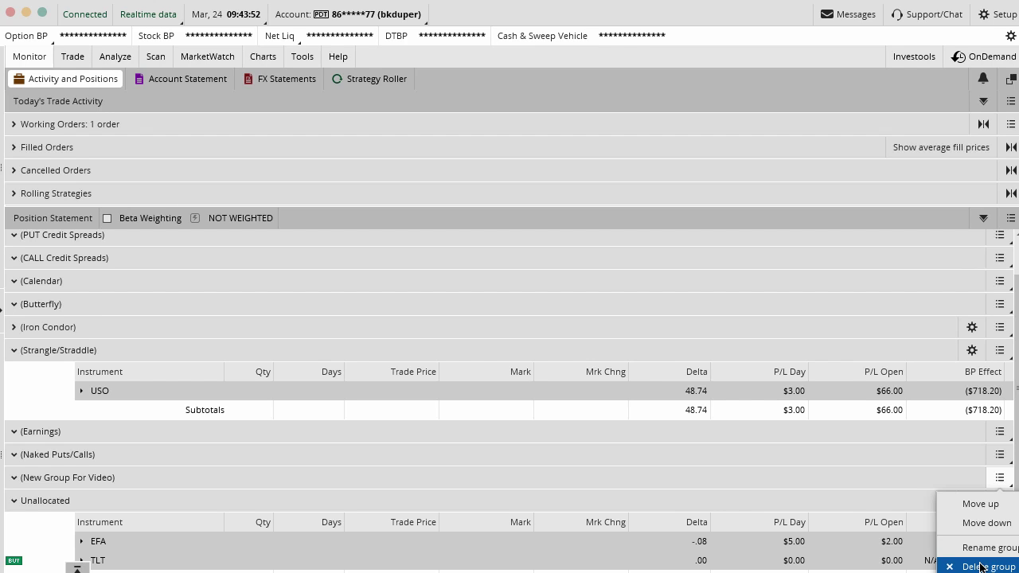
click(981, 567)
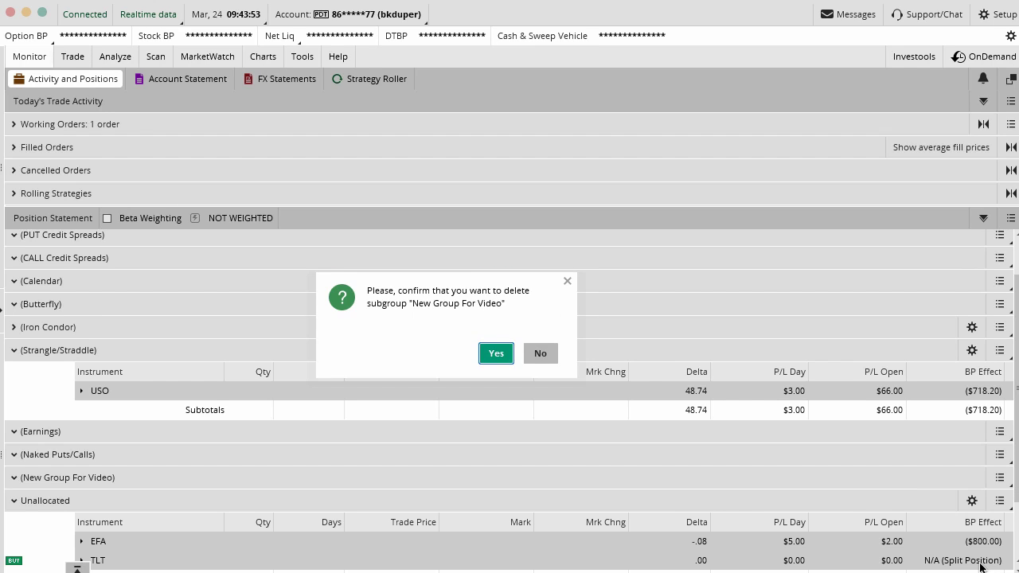
click(495, 351)
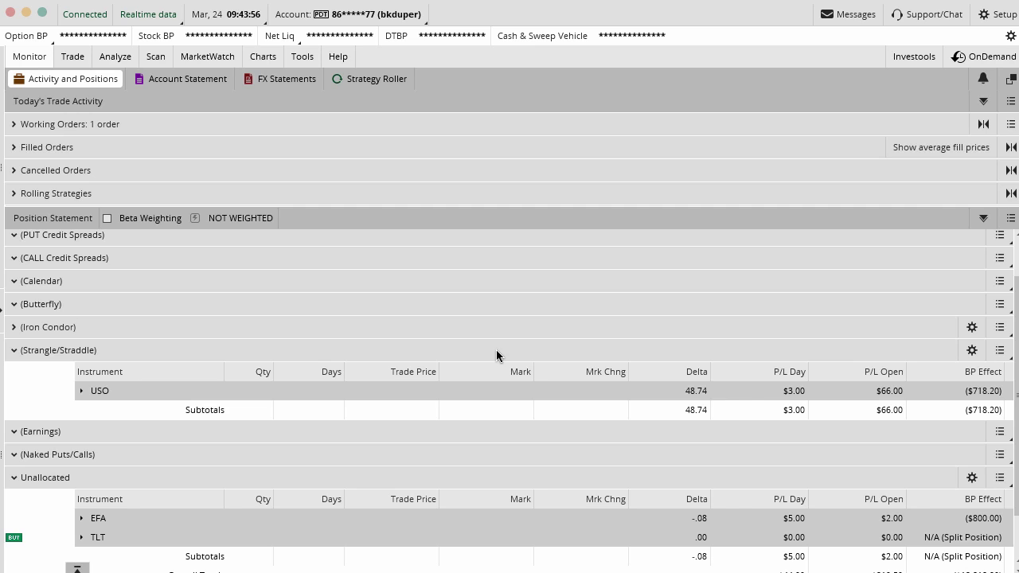
scroll(516, 356, down, 2)
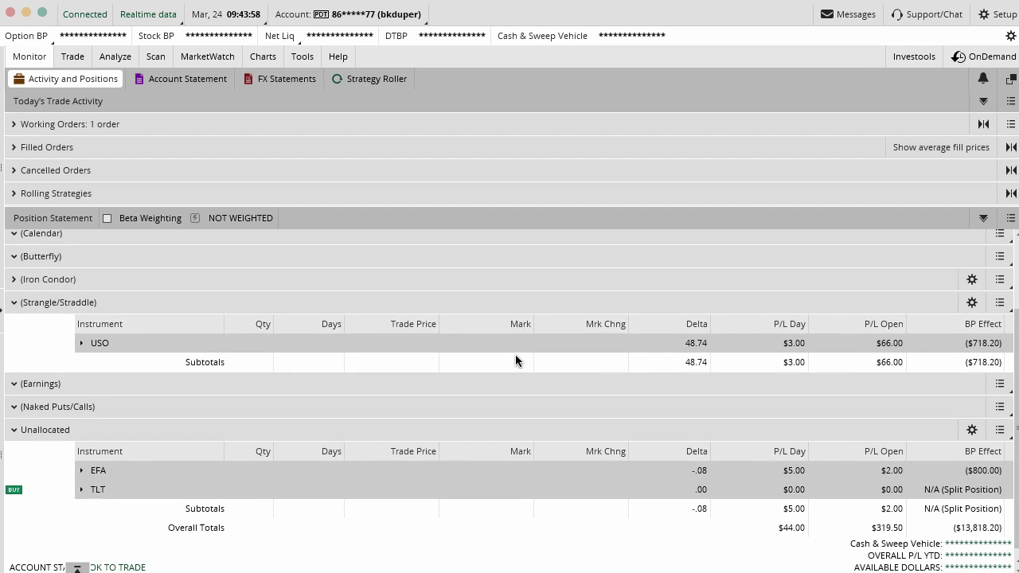
Review the Group symbols by and Arrange positions options, closing the menu unchanged.
click(1007, 218)
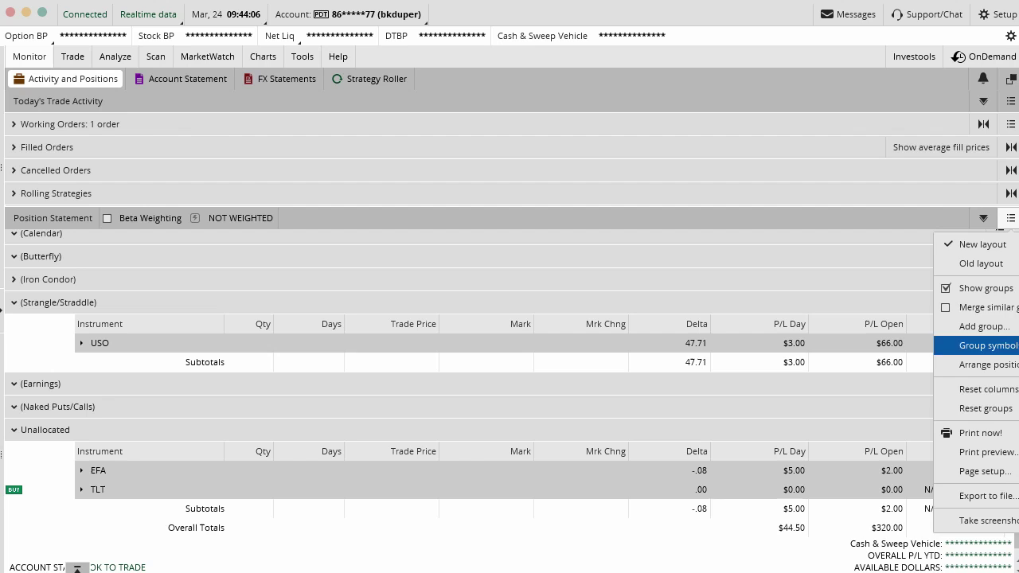
click(757, 16)
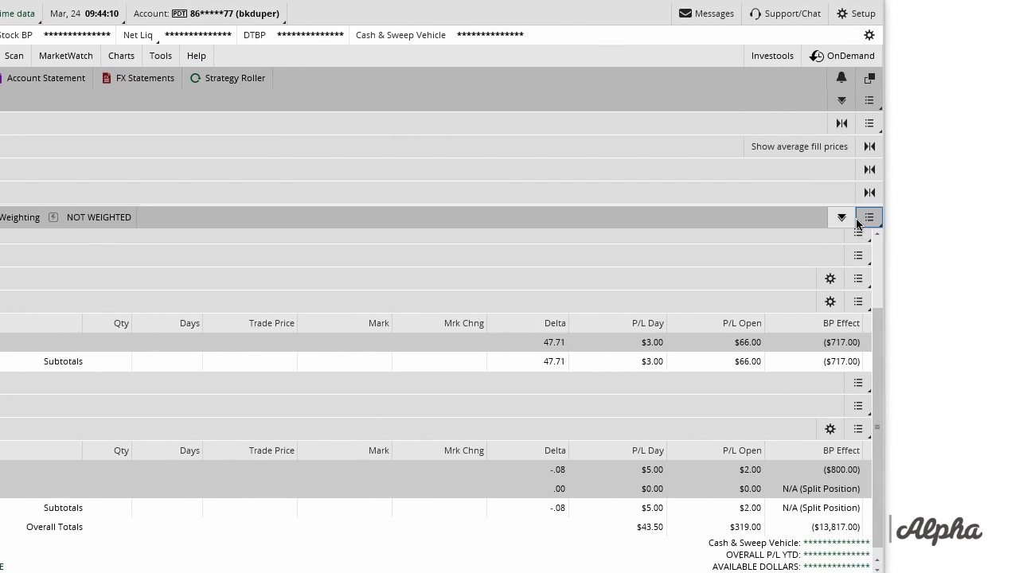
click(869, 220)
mouse_move(868, 344)
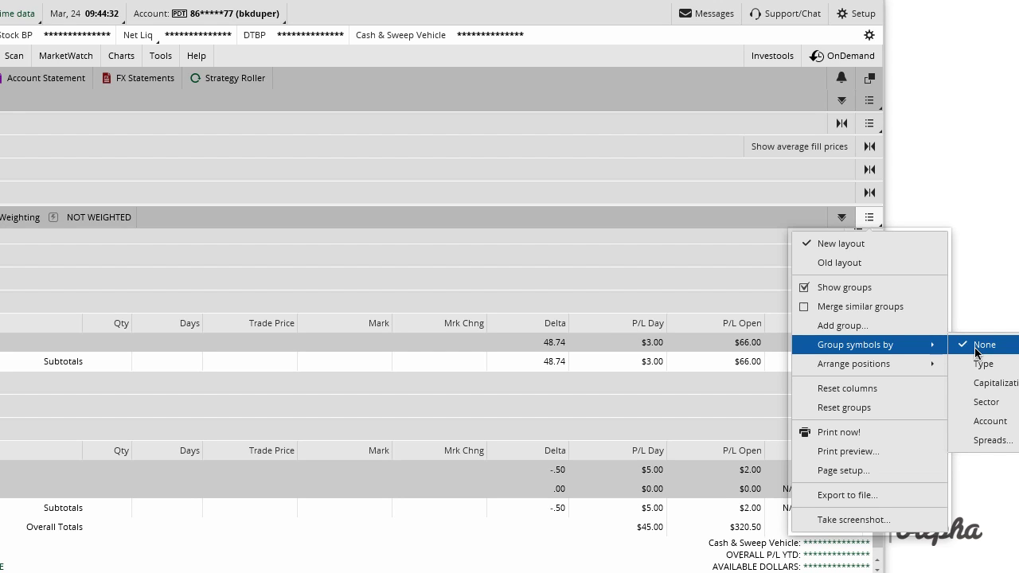
mouse_move(892, 368)
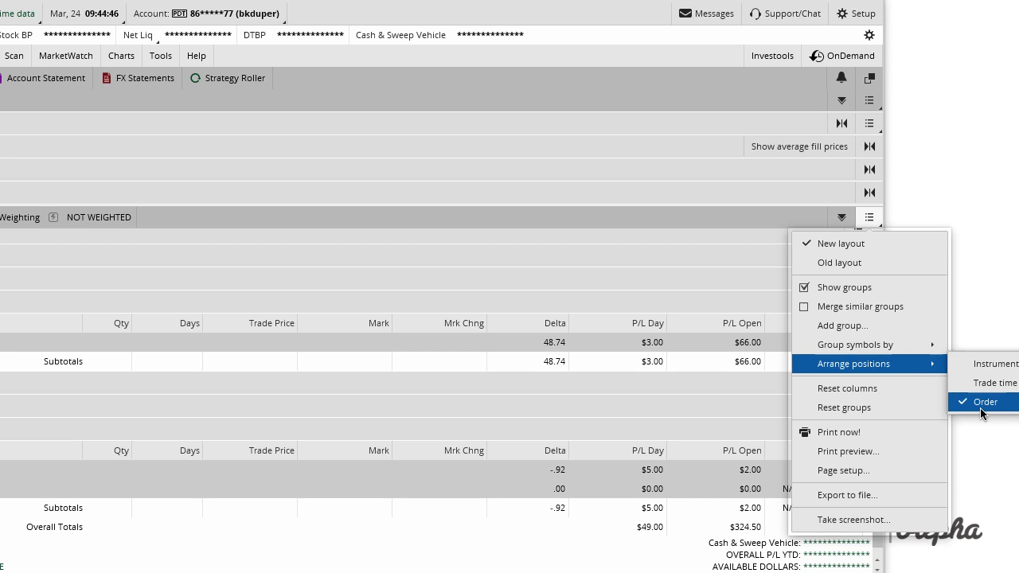
mouse_move(914, 347)
click(753, 294)
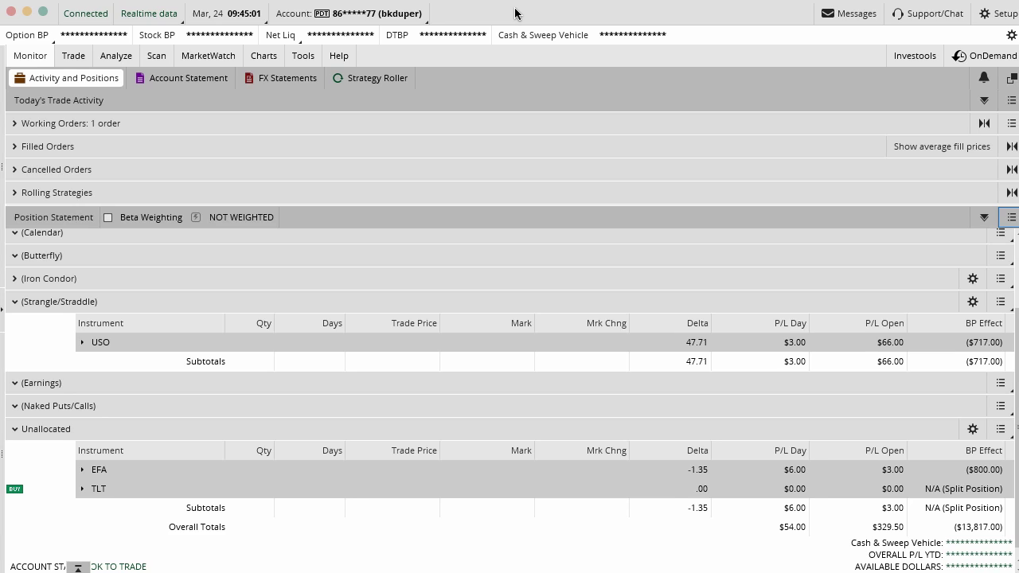
Expand USO to show its strangle legs, circling the STRANGLE line and legs briefly.
click(99, 341)
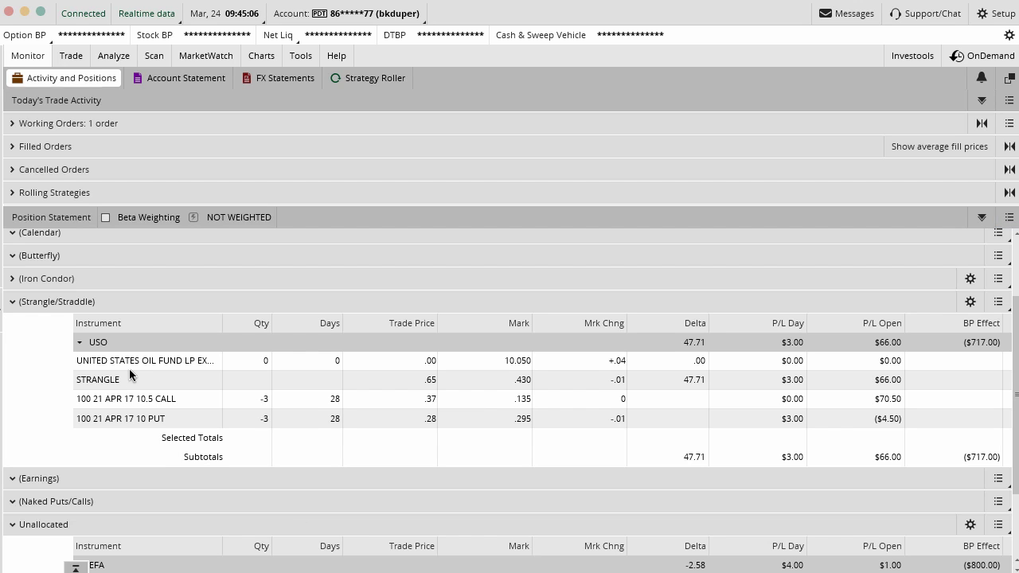
mouse_move(132, 370)
mouse_down()
mouse_move(88, 367)
mouse_move(77, 389)
mouse_move(119, 371)
mouse_up()
mouse_move(184, 389)
mouse_down()
mouse_move(192, 400)
mouse_move(176, 431)
mouse_up()
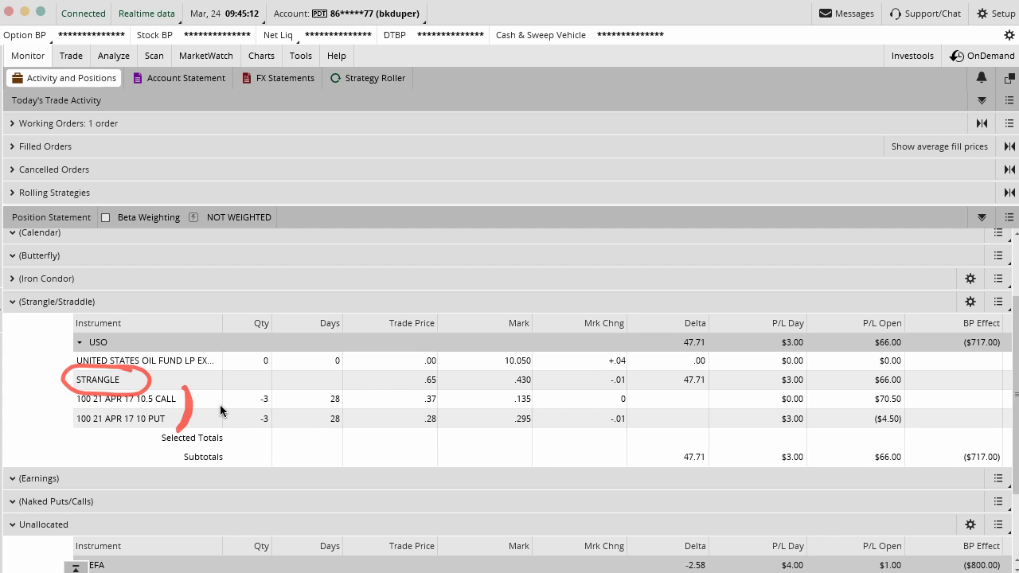
key(Escape)
Expand the Iron Condor group and EWZ, marking the IRON CONDOR line and four legs.
click(39, 280)
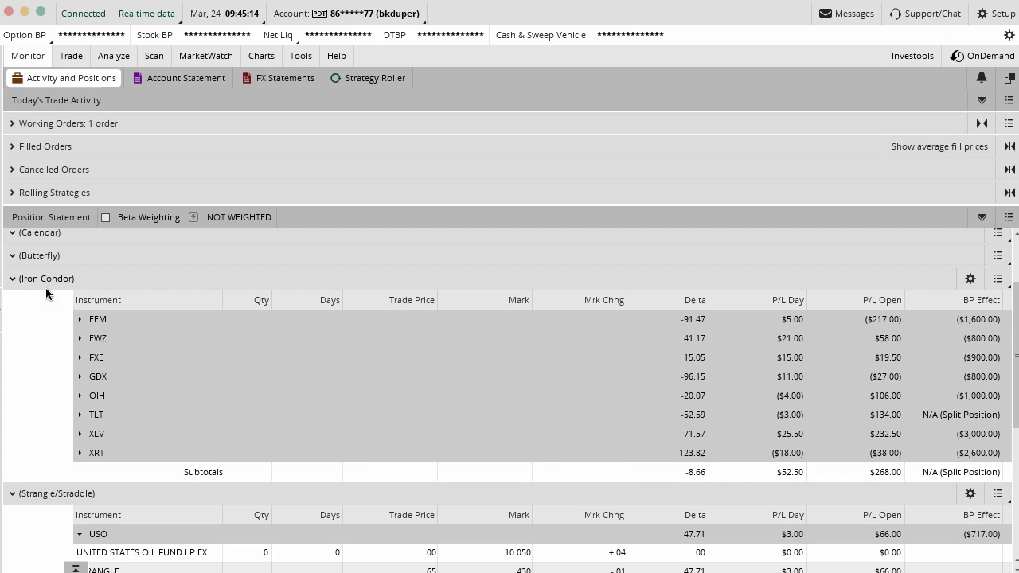
click(82, 339)
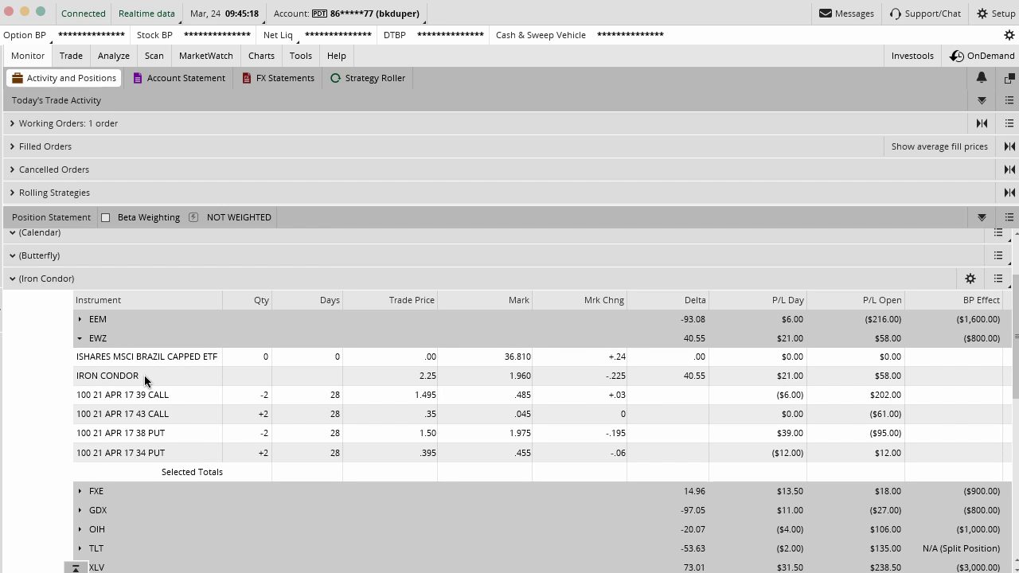
drag(144, 371, 153, 369)
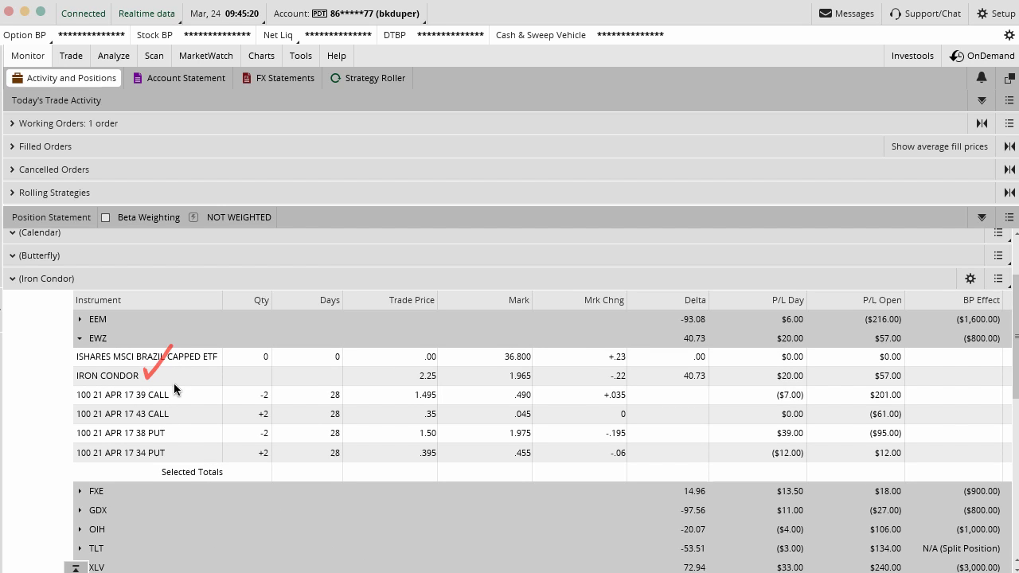
drag(191, 423, 176, 464)
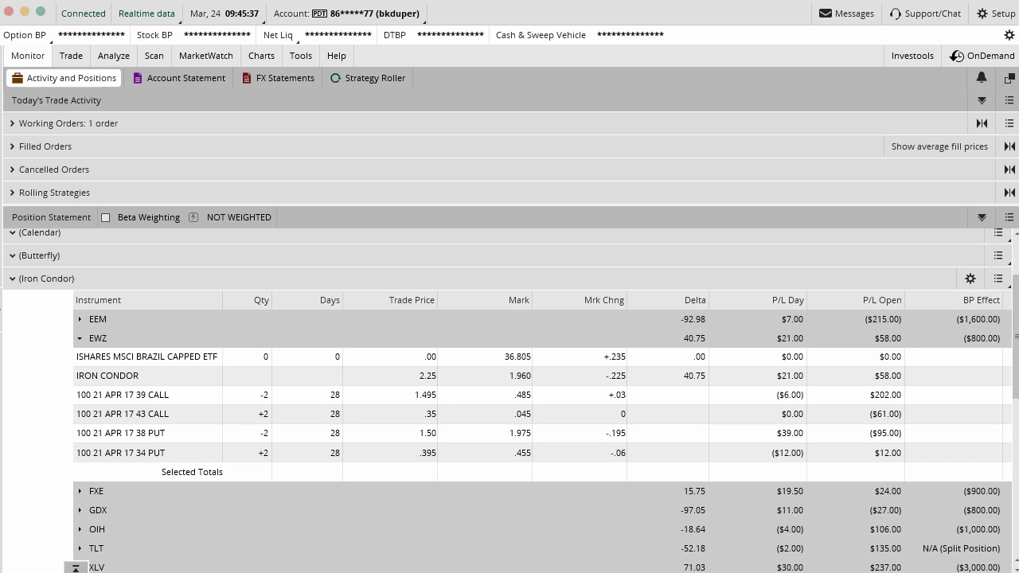
Check-mark the Days, Trade Price, Mark and Mrk Chng columns.
click(408, 310)
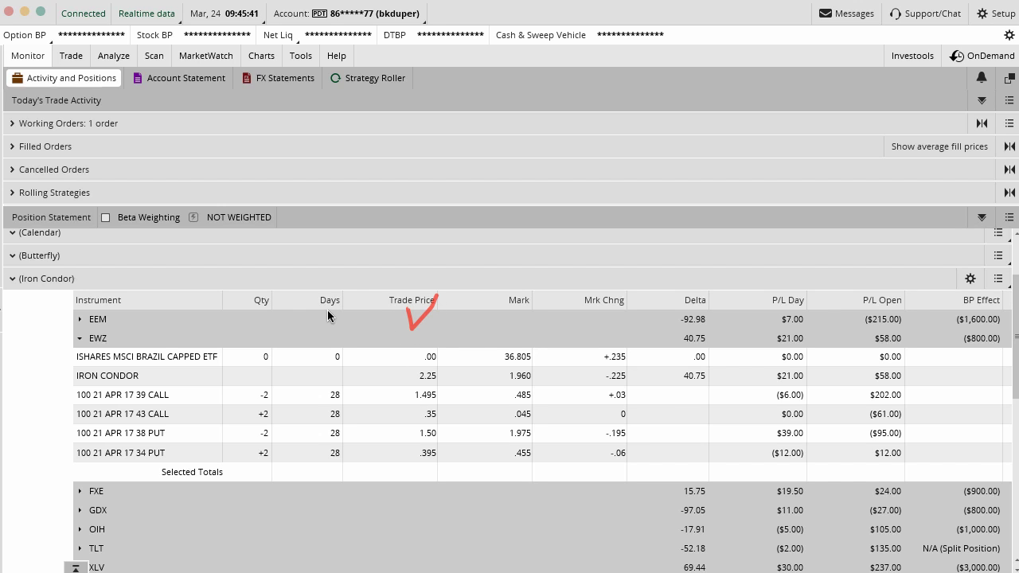
drag(327, 315, 368, 294)
drag(675, 313, 694, 294)
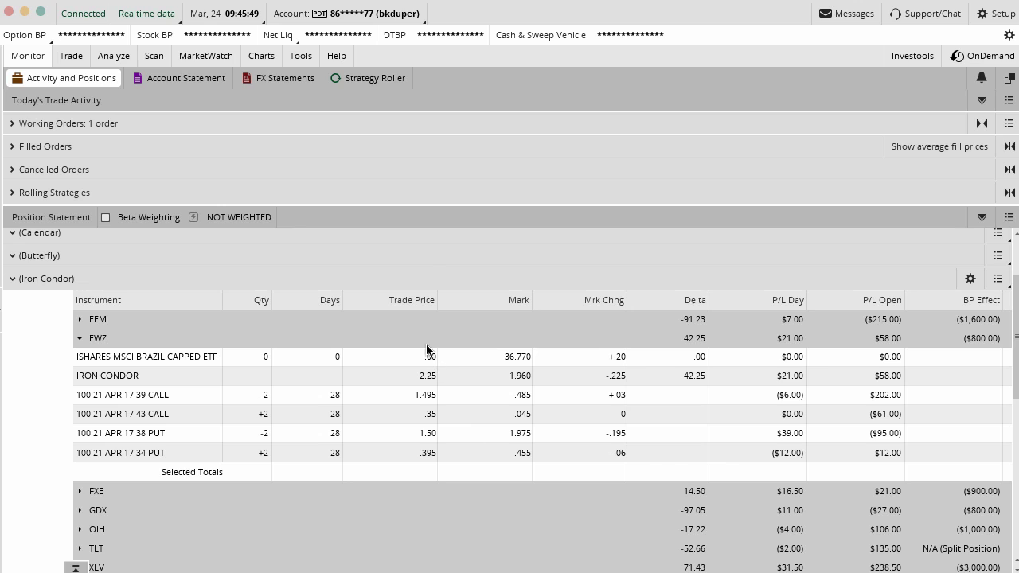
drag(407, 275, 441, 240)
mouse_move(325, 279)
mouse_down()
mouse_move(332, 289)
mouse_move(361, 236)
mouse_up()
drag(506, 277, 549, 239)
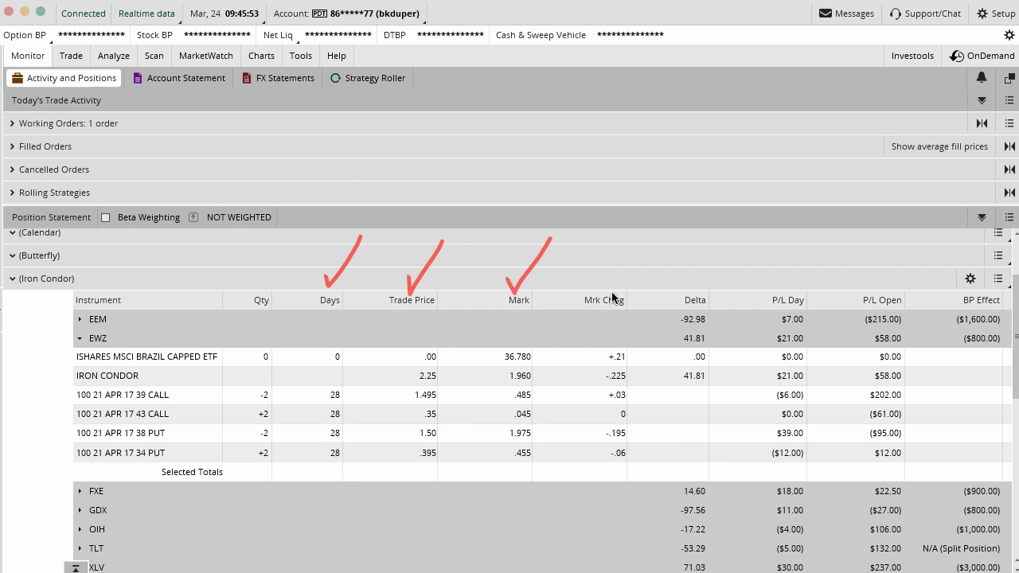
drag(604, 305, 611, 472)
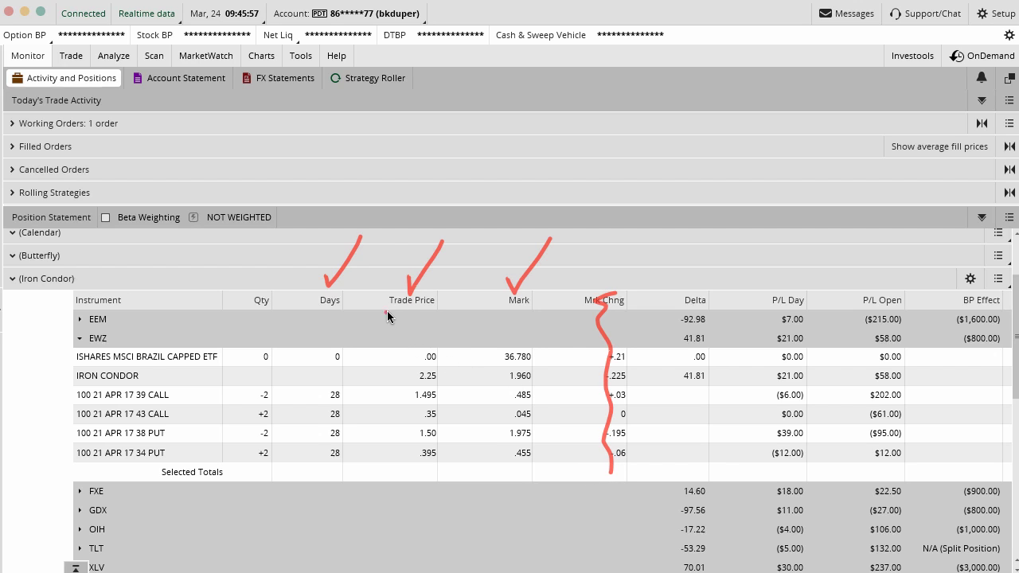
Highlight EWZ's 2.25 trade price, 1.960 mark and $58.00 open profit, then clear marks.
drag(386, 313, 435, 314)
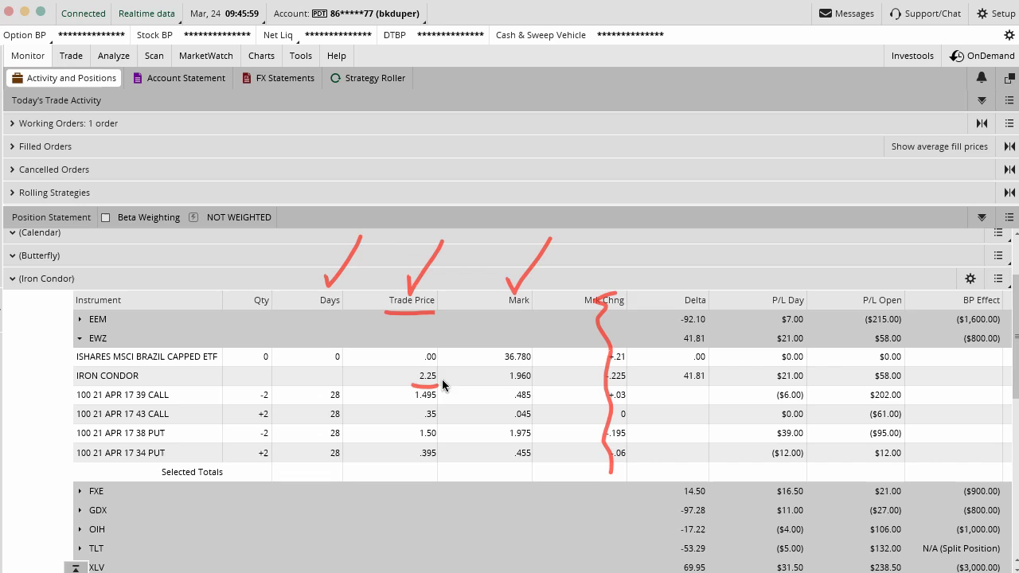
mouse_move(442, 380)
mouse_down()
mouse_move(426, 364)
mouse_move(407, 380)
mouse_up()
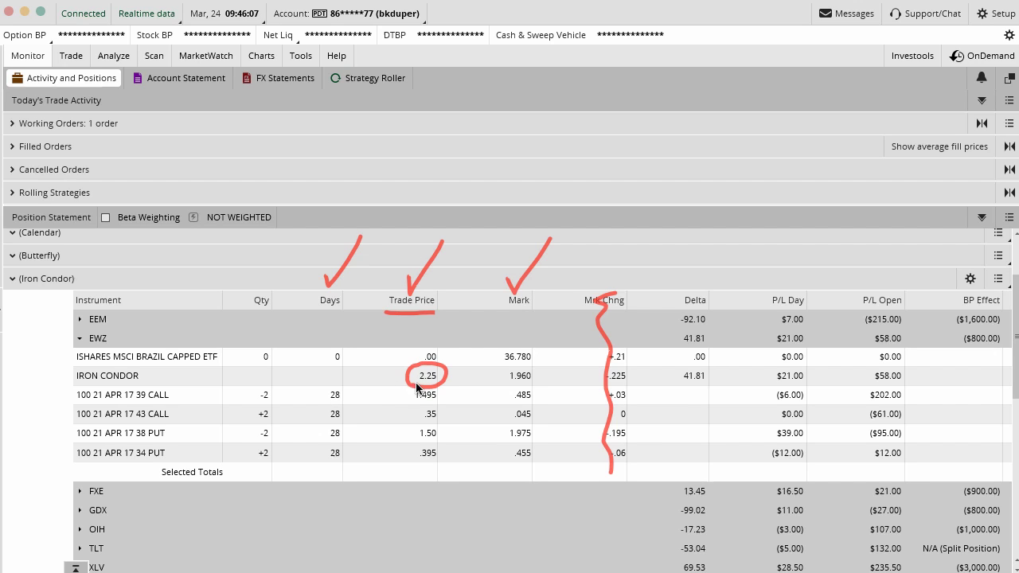
drag(410, 395, 411, 455)
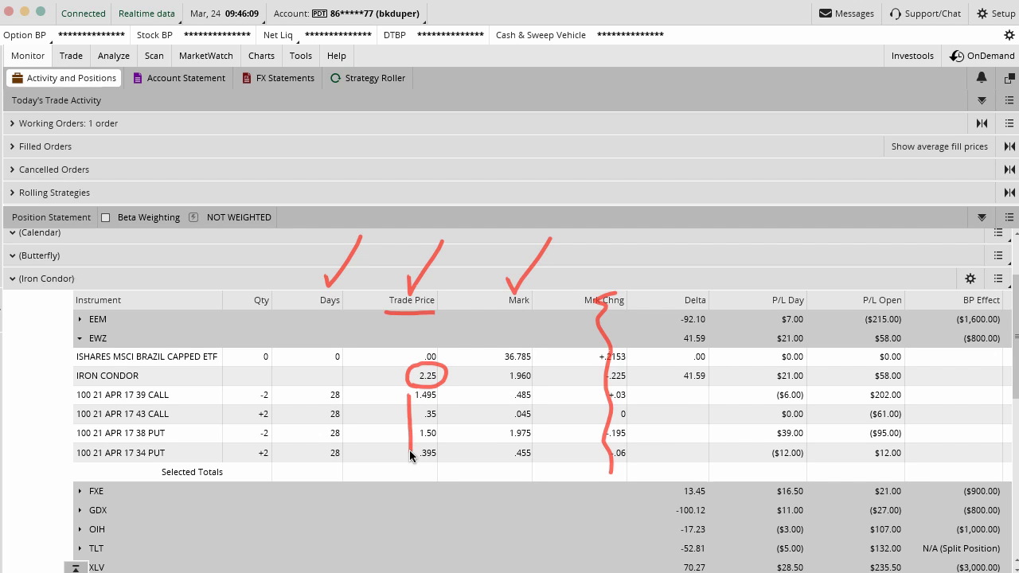
mouse_move(157, 376)
mouse_down()
mouse_move(373, 372)
mouse_move(383, 387)
mouse_up()
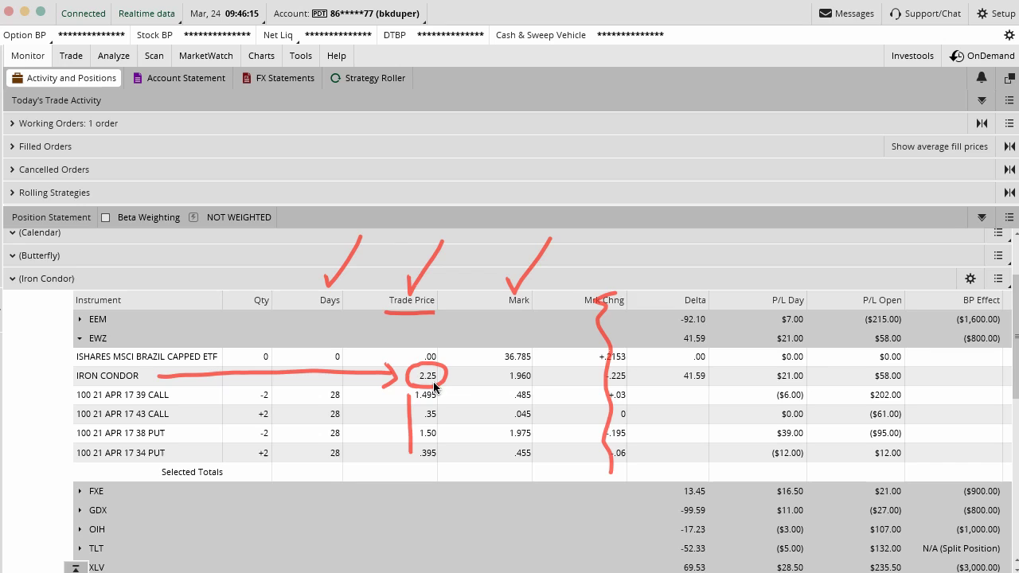
drag(505, 384, 532, 383)
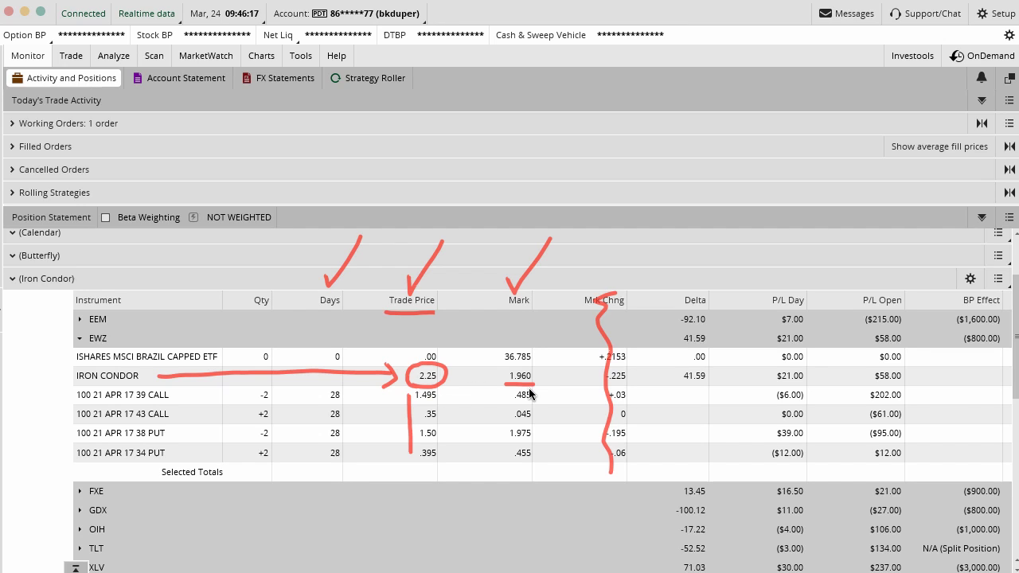
drag(870, 348, 913, 348)
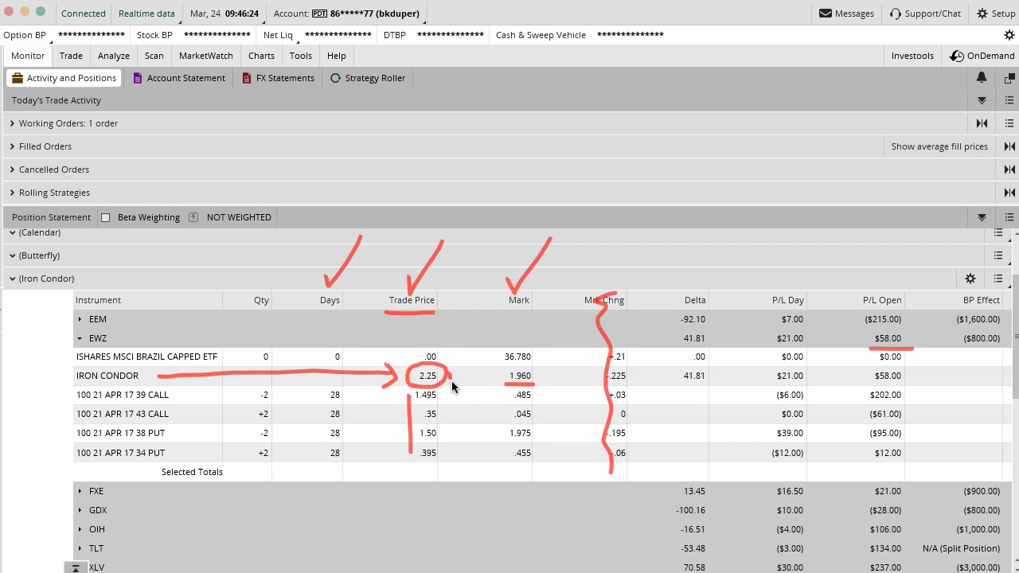
drag(539, 370, 540, 381)
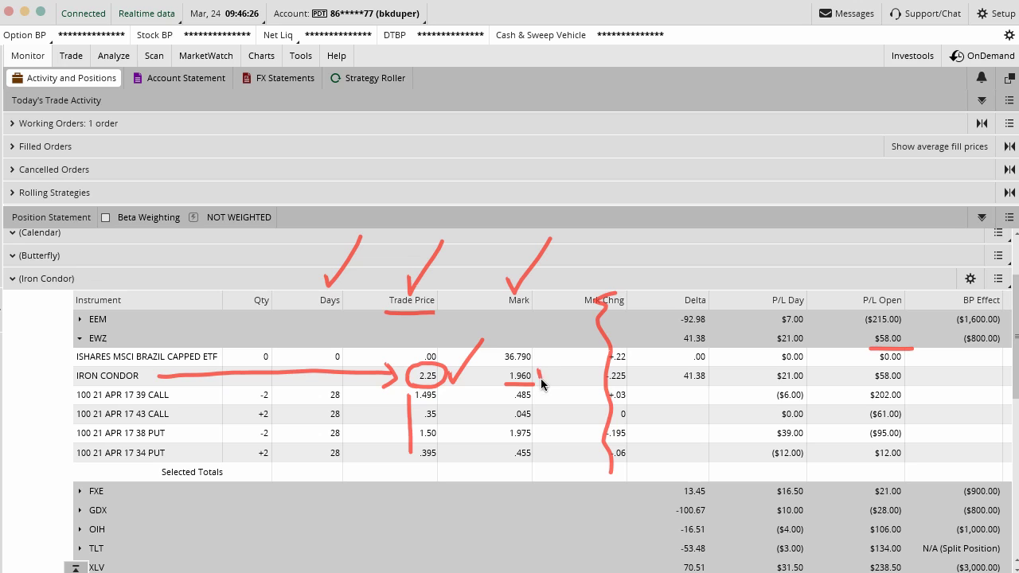
key(Escape)
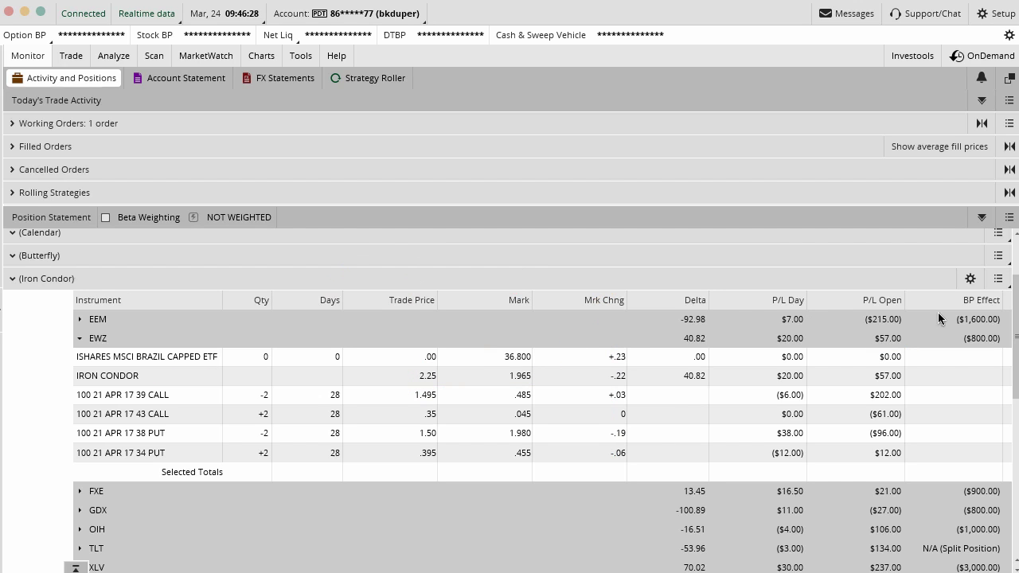
click(999, 280)
click(970, 279)
click(970, 278)
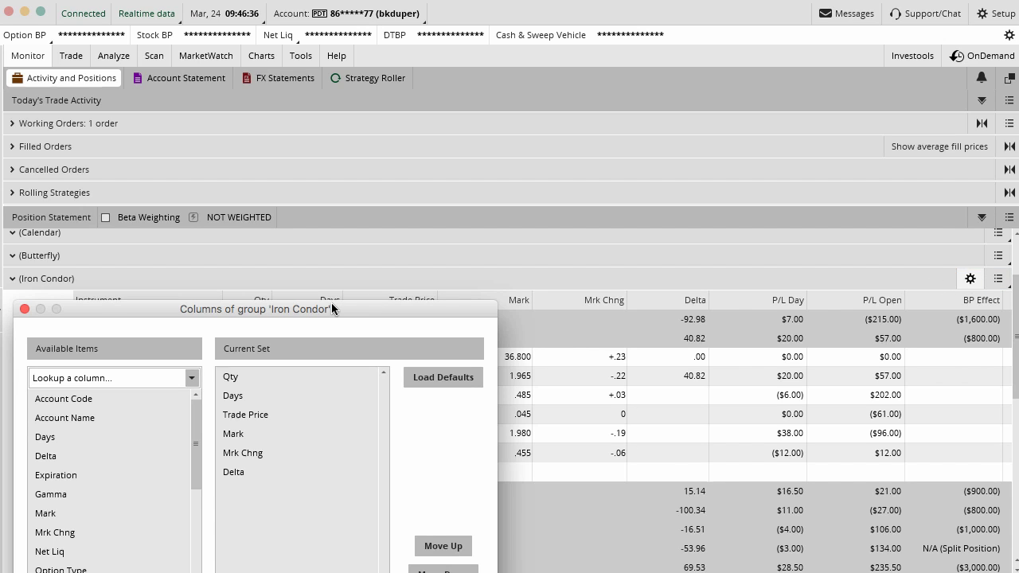
drag(331, 305, 513, 126)
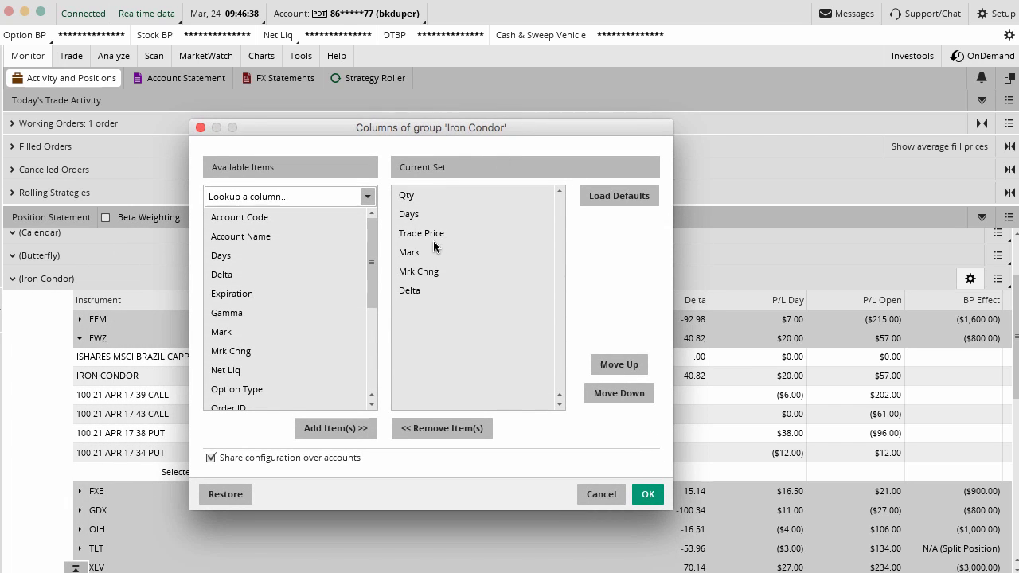
scroll(373, 261, down, 2)
drag(373, 261, 370, 204)
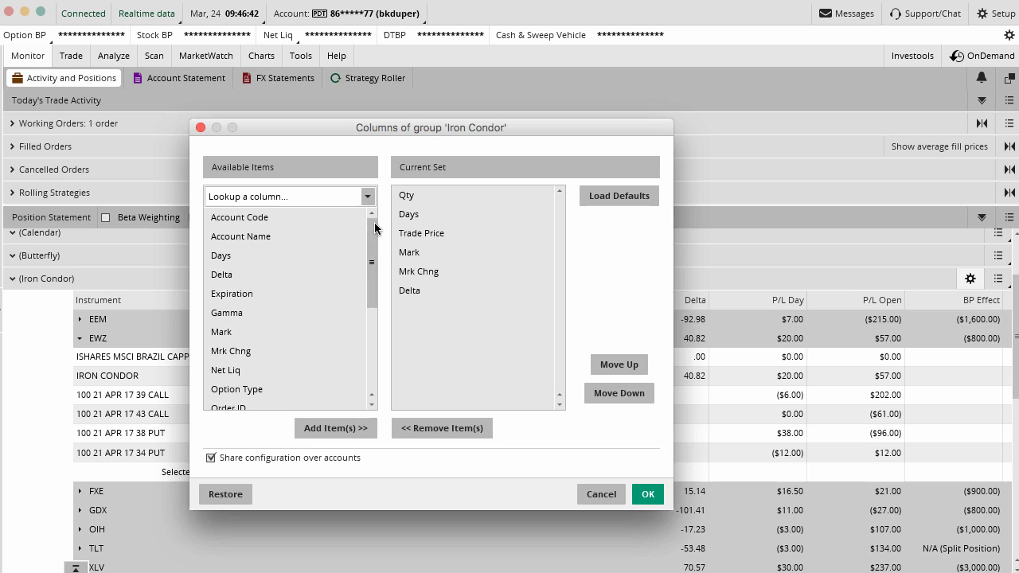
click(417, 235)
click(418, 252)
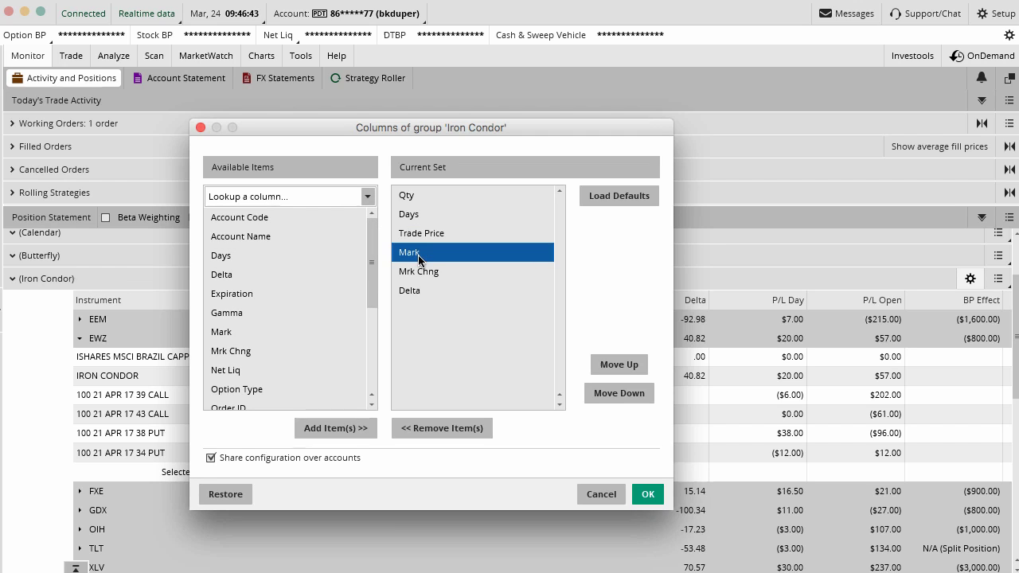
click(428, 270)
click(417, 289)
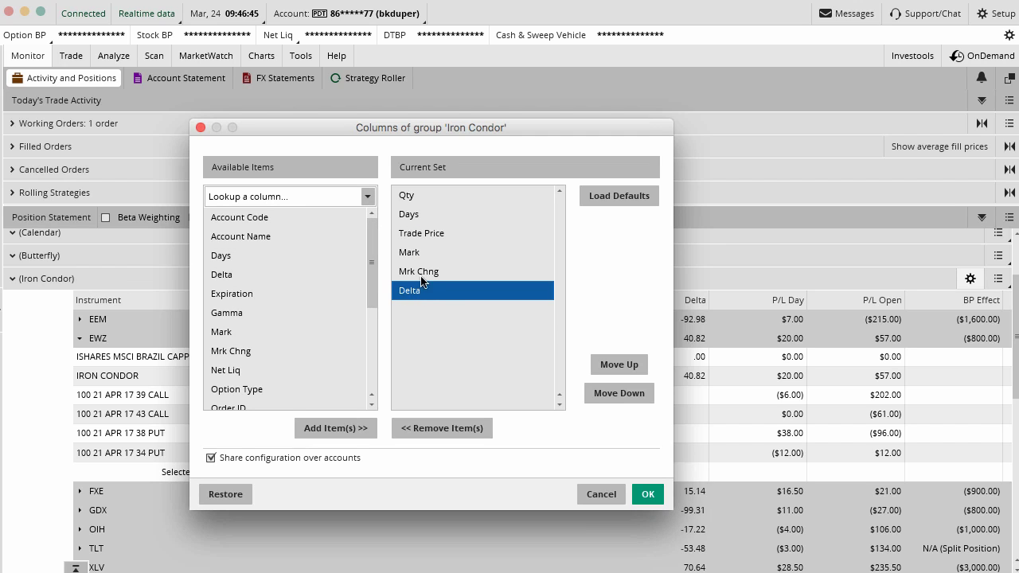
click(411, 197)
click(413, 221)
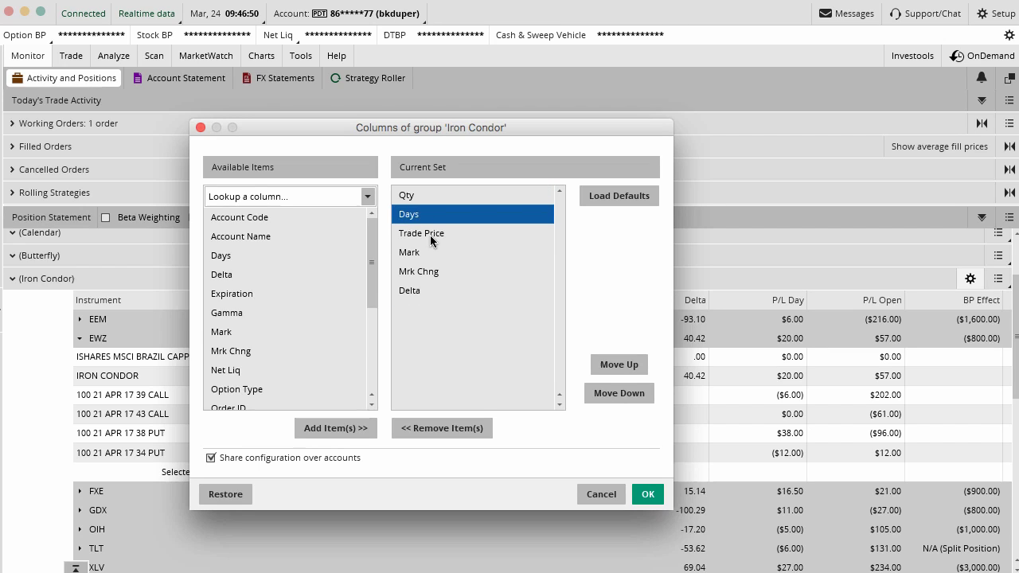
click(421, 235)
click(422, 252)
click(430, 275)
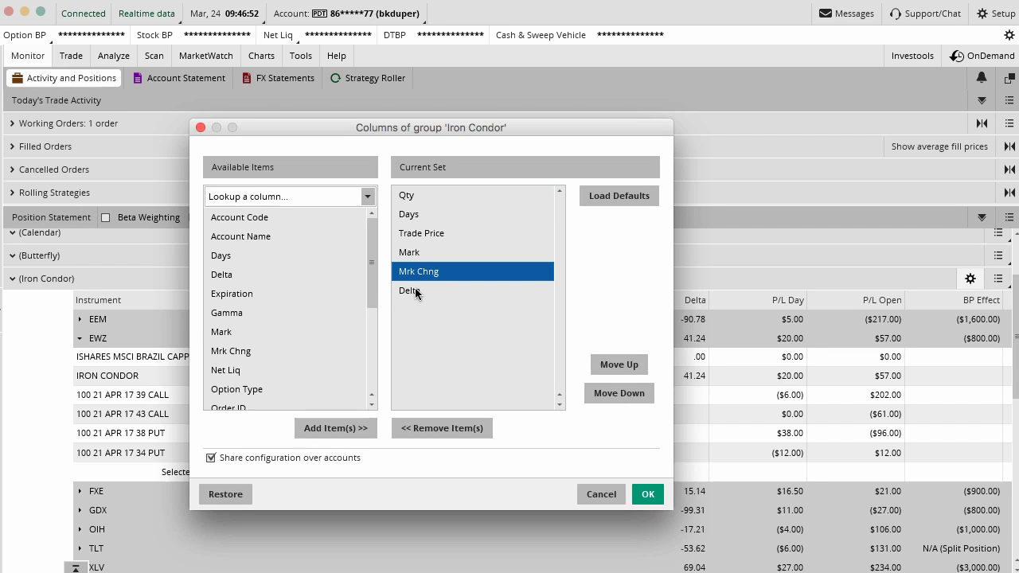
click(416, 291)
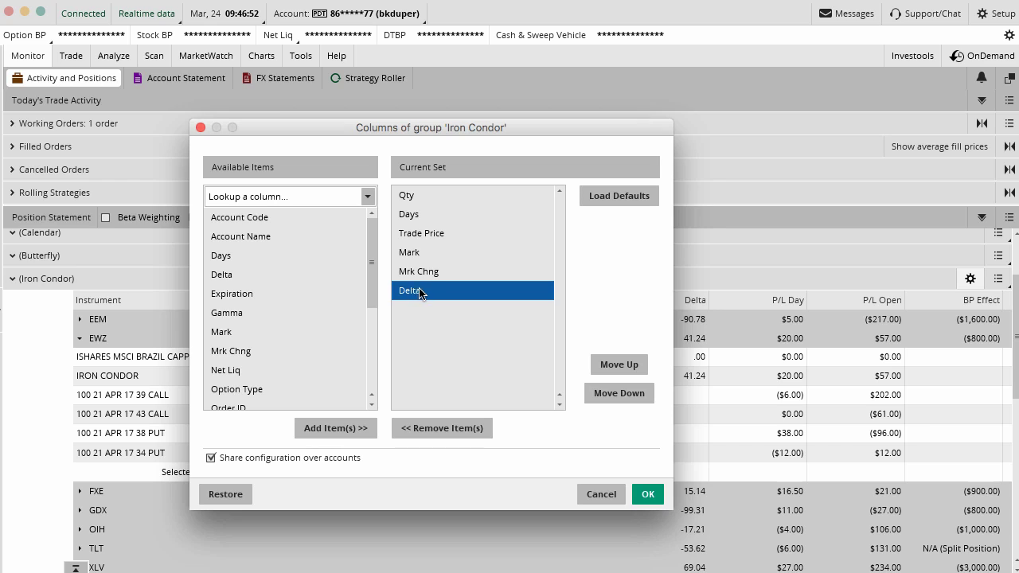
click(599, 494)
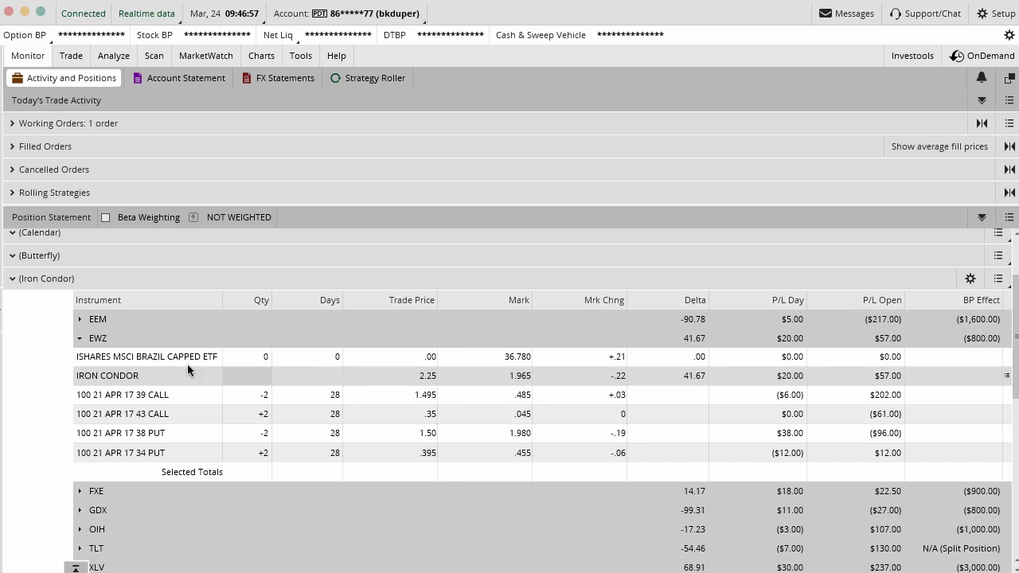
Collapse EWZ, highlight USO's .37/.28 trade prices, .430 mark and $66.00 P/L, then collapse USO.
click(98, 341)
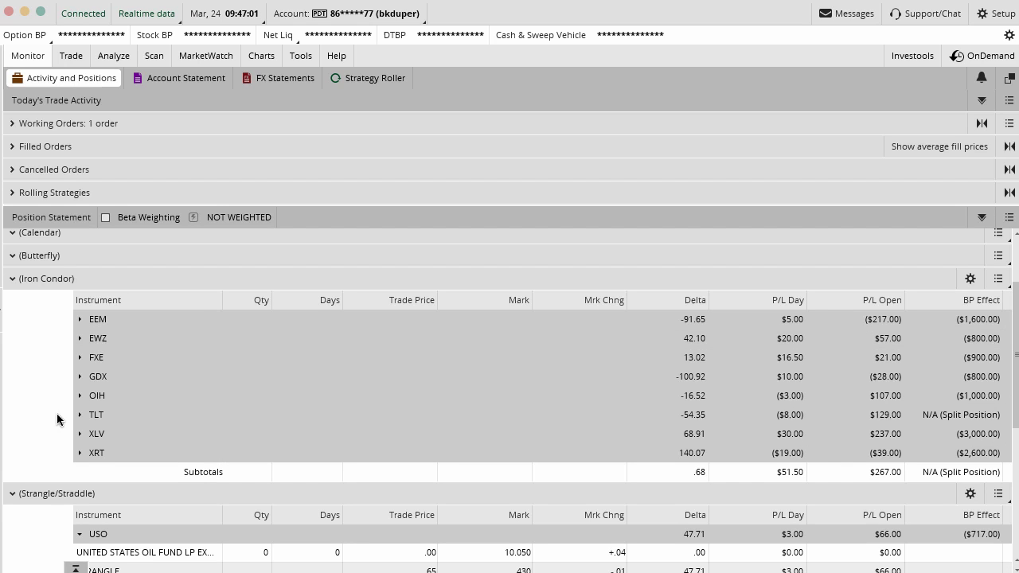
scroll(57, 416, down, 3)
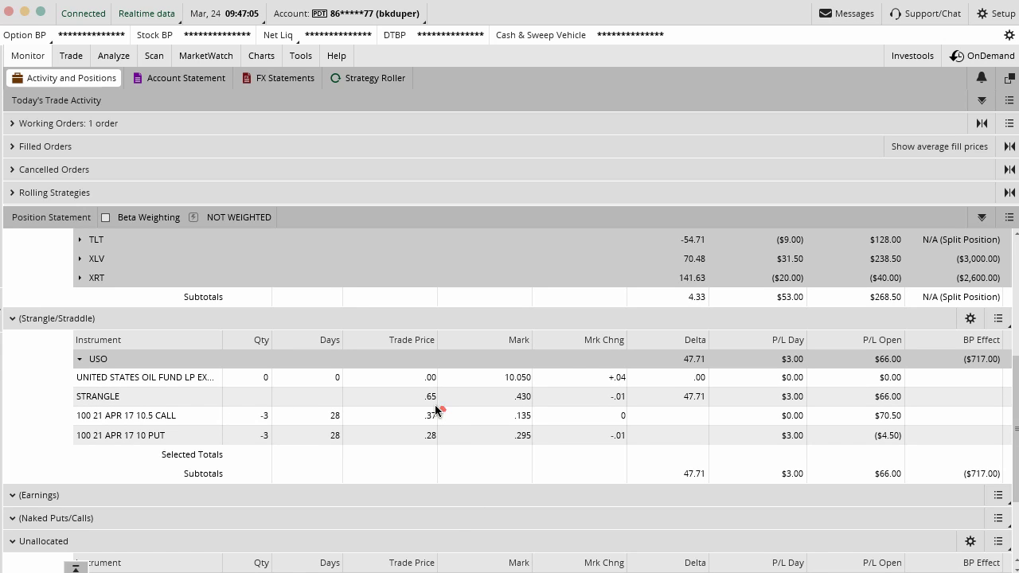
mouse_move(435, 404)
mouse_down()
mouse_move(411, 450)
mouse_move(441, 413)
mouse_move(408, 398)
mouse_move(422, 367)
mouse_up()
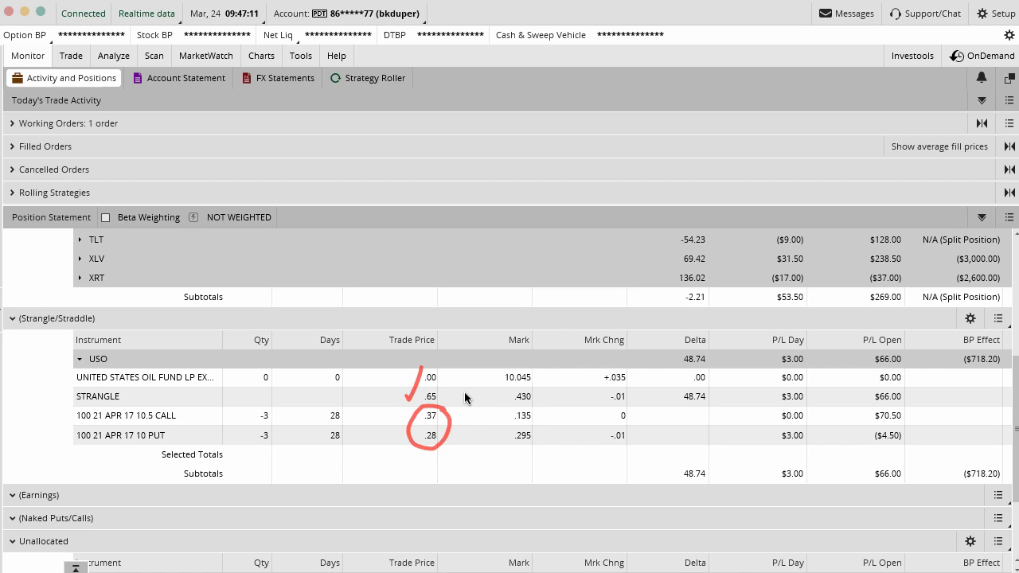
drag(502, 395, 518, 372)
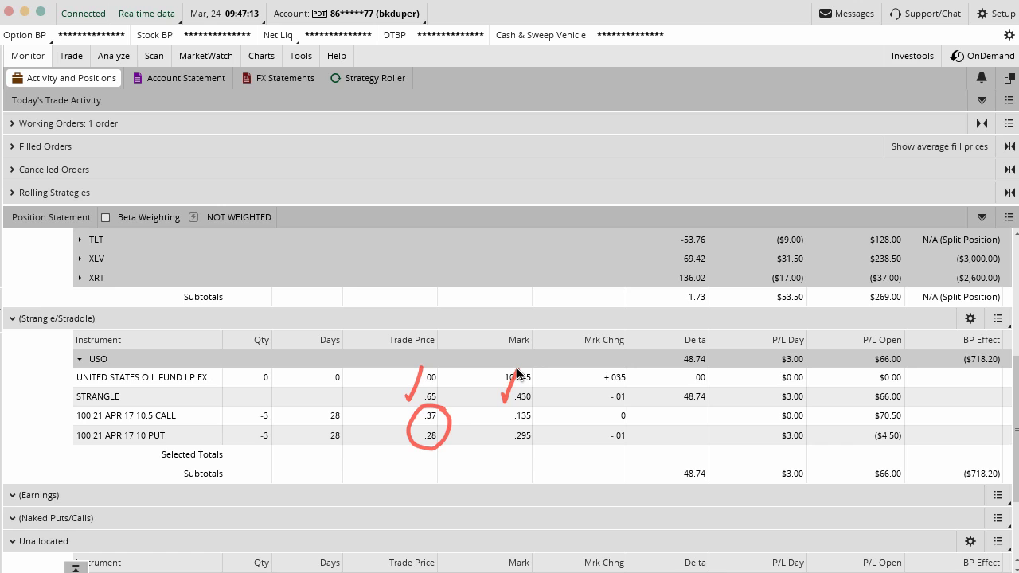
drag(865, 405, 919, 405)
key(Escape)
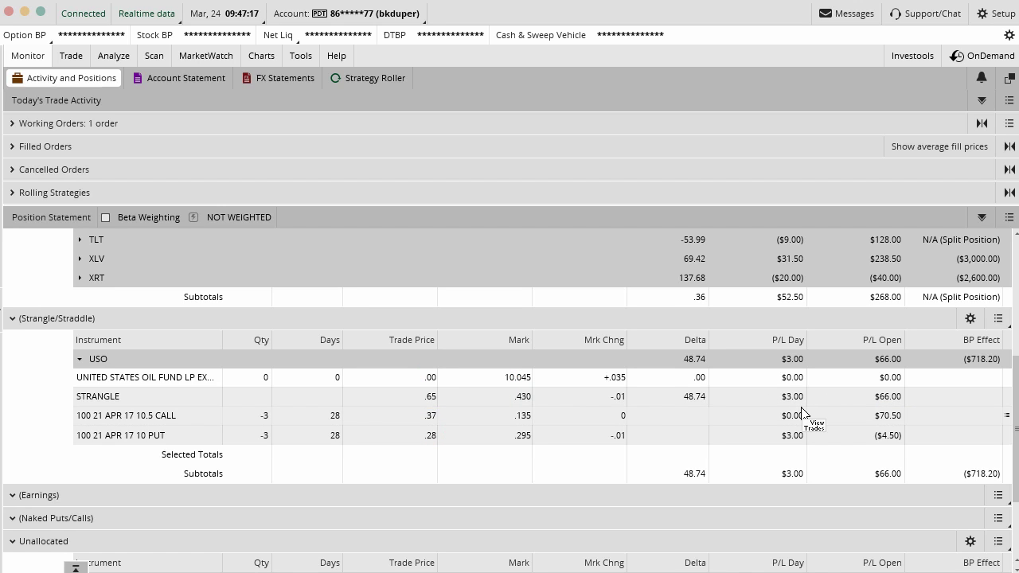
click(79, 359)
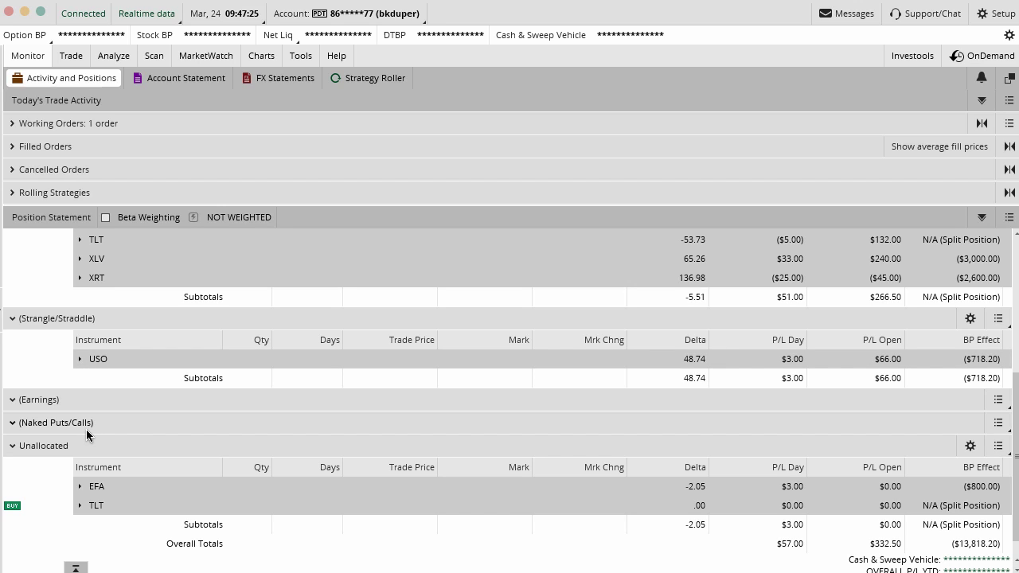
Expand the unallocated EFA position to reveal its 1.26 iron condor and four April 21 legs.
click(91, 487)
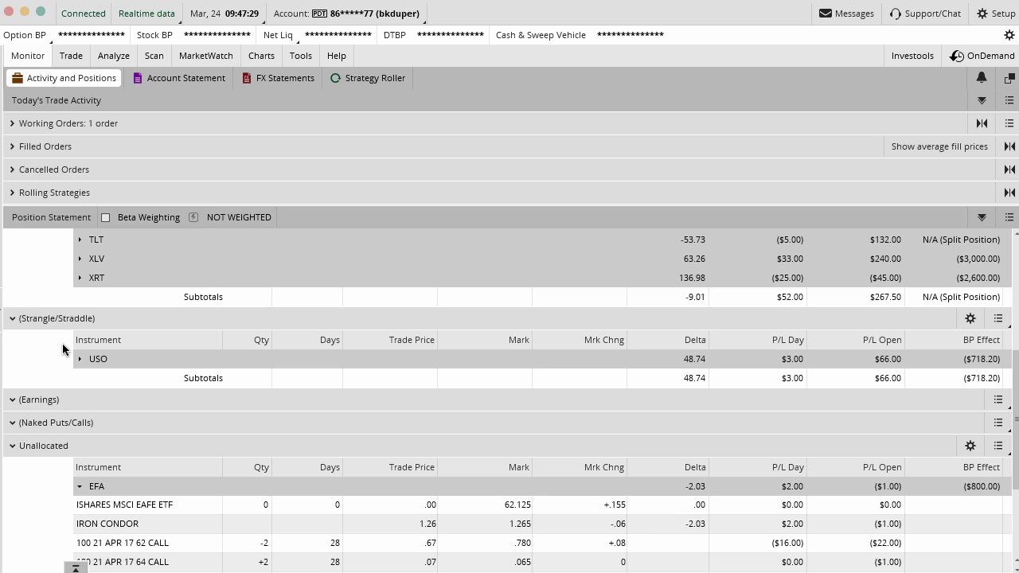
scroll(63, 348, down, 4)
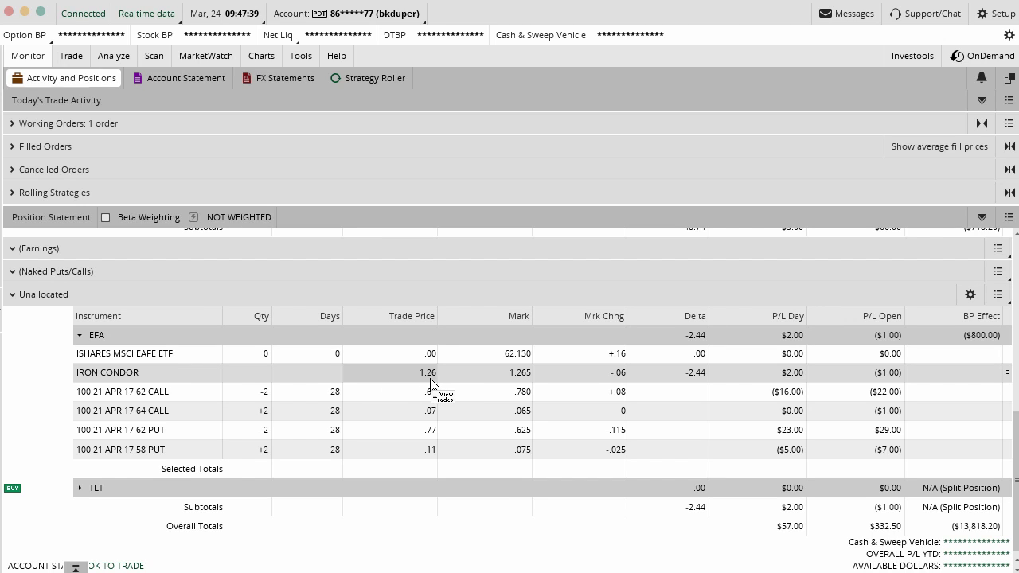
Move the EFA iron condor from Unallocated into the Iron Condor group via Move to group.
right_click(179, 373)
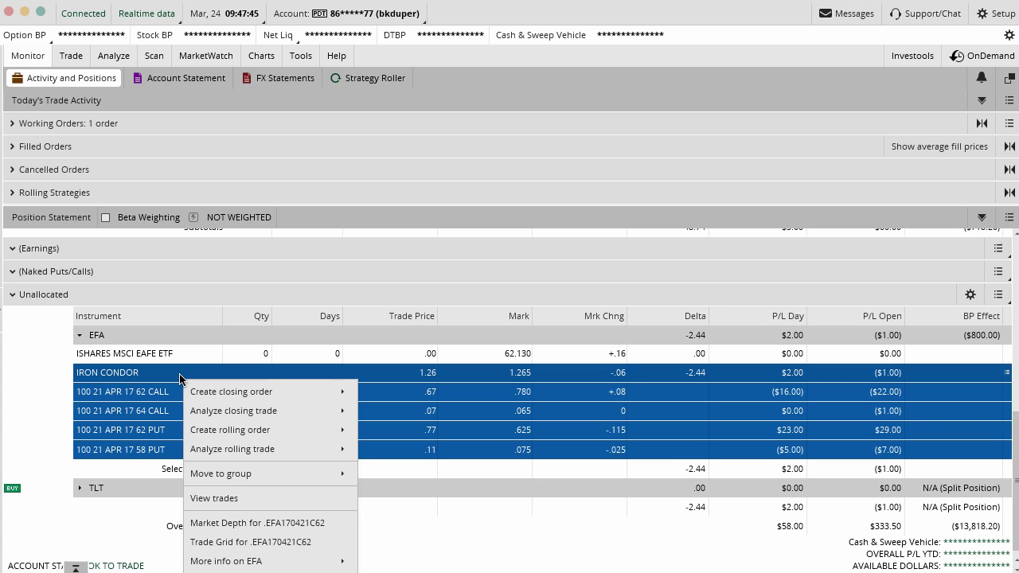
mouse_move(237, 477)
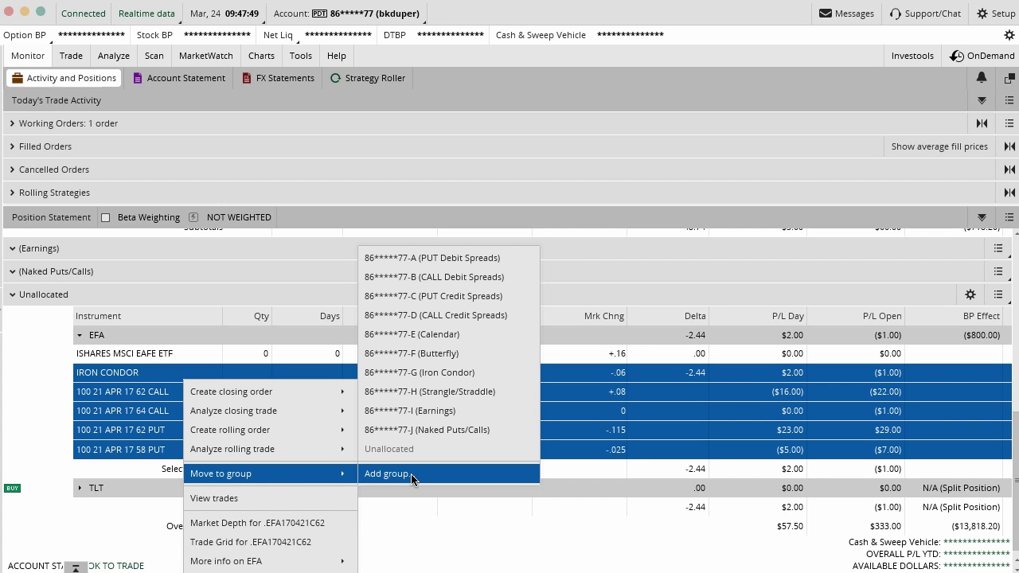
click(461, 377)
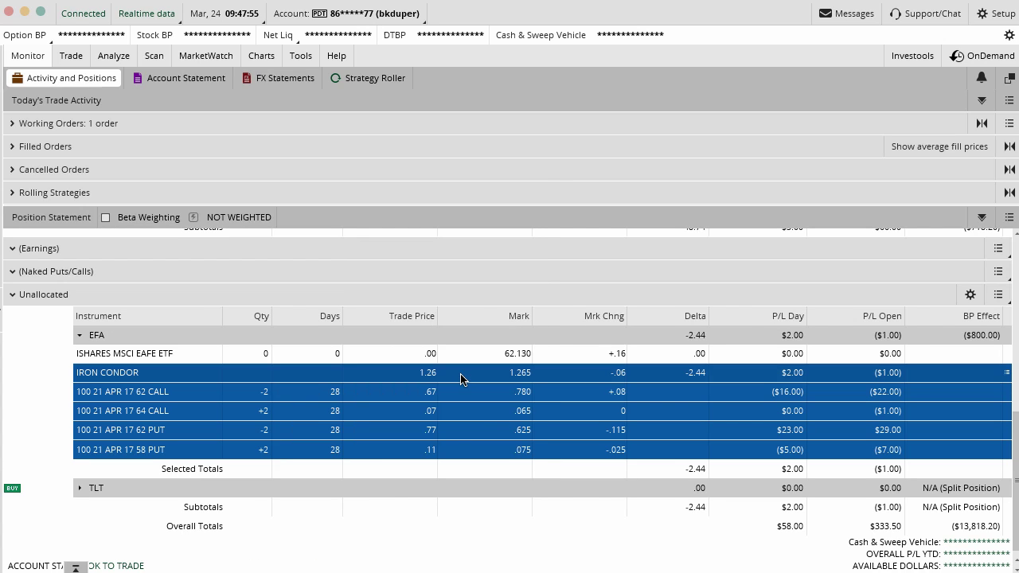
Collapse the EFA iron condor to one row in the Iron Condor group, then check Unallocated holds only TLT.
scroll(54, 388, up, 5)
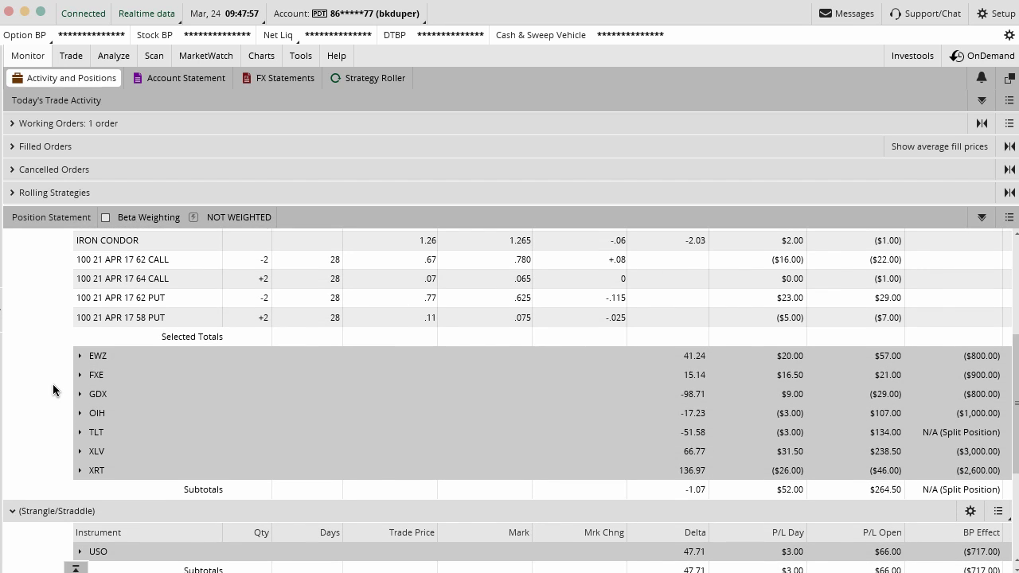
scroll(53, 388, up, 5)
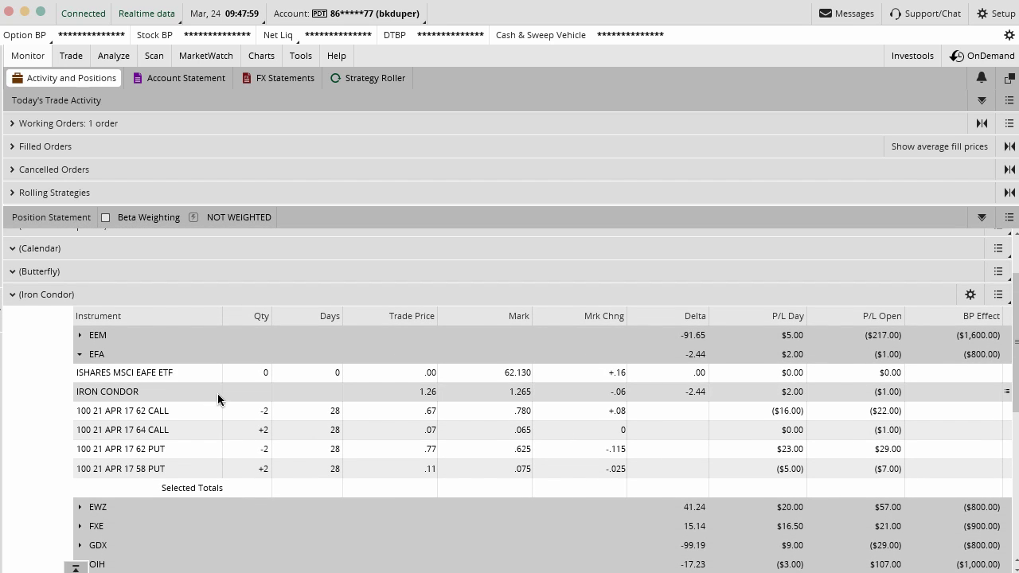
click(80, 355)
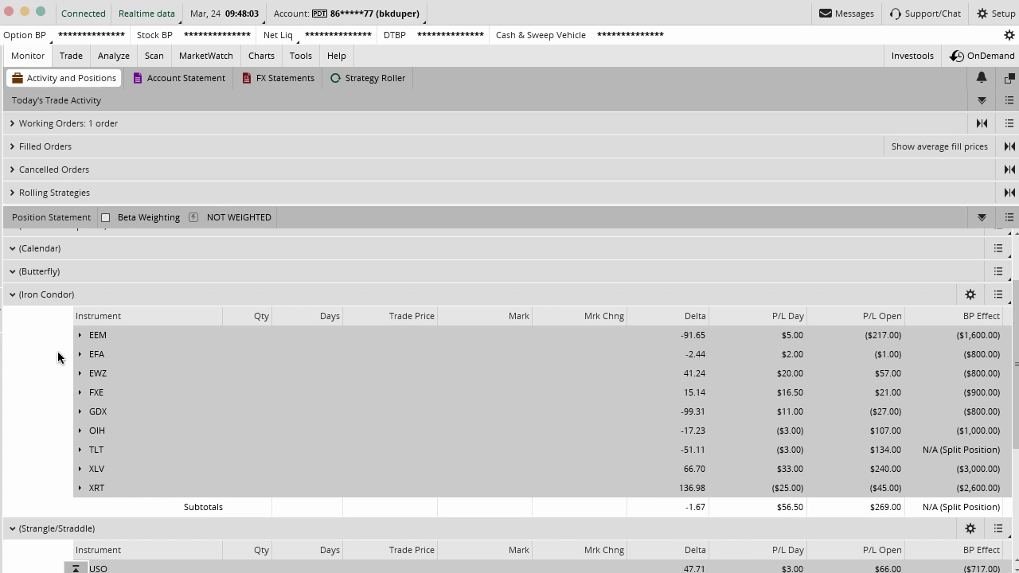
scroll(49, 356, down, 5)
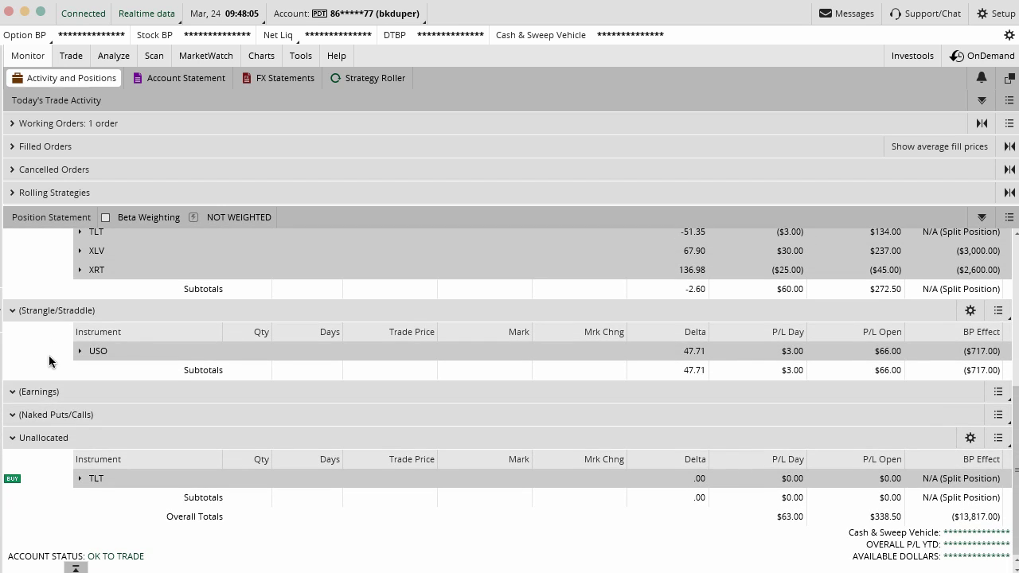